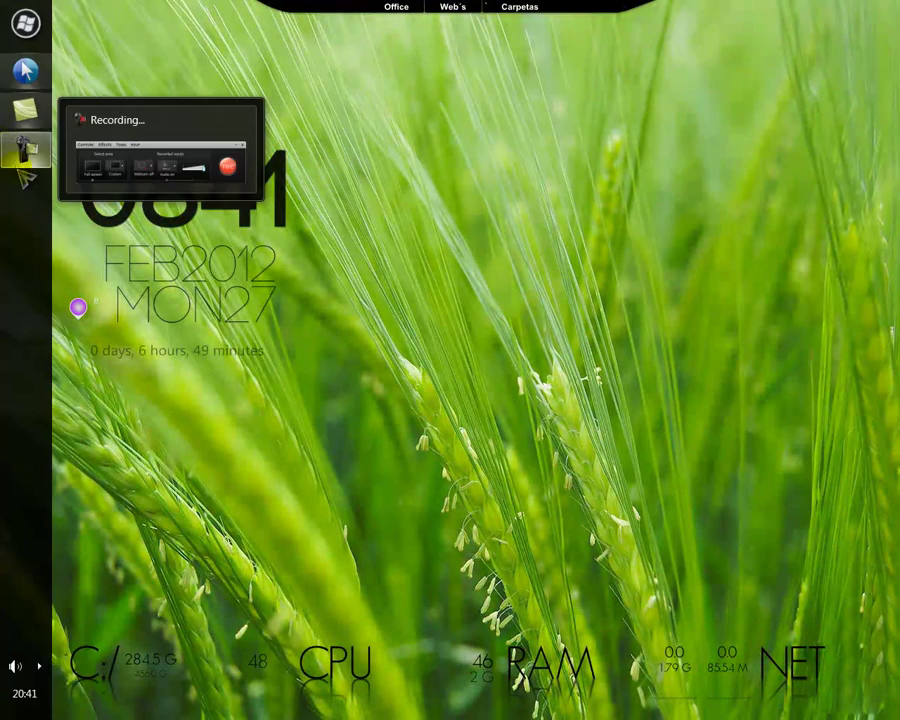
Open the CursorFX control panel, look through the installed cursor themes from the start of the list, and minimize the window.
mouse_move(25, 72)
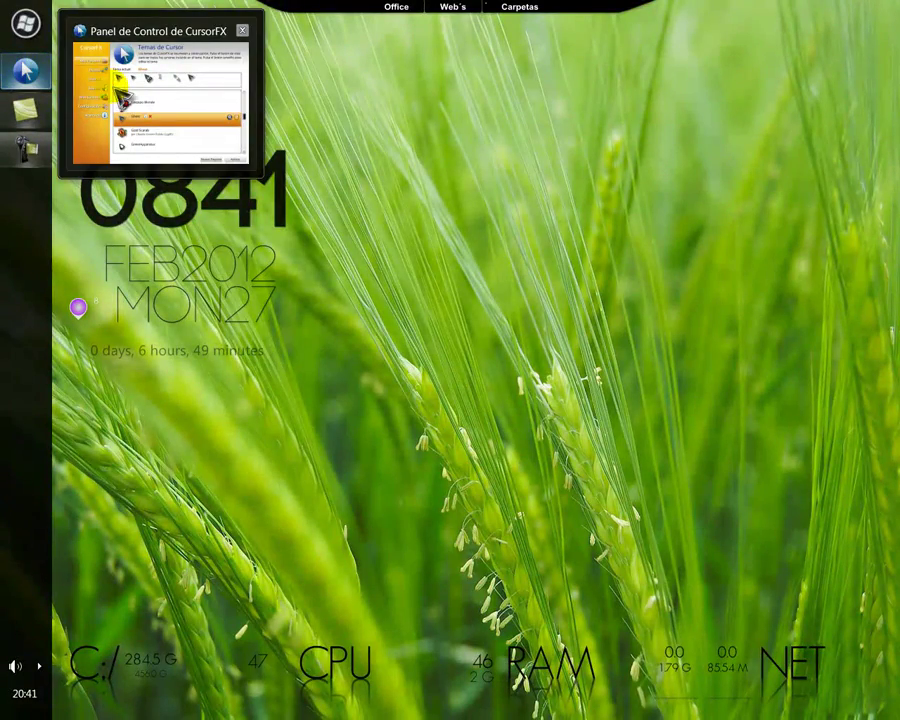
left_click(122, 97)
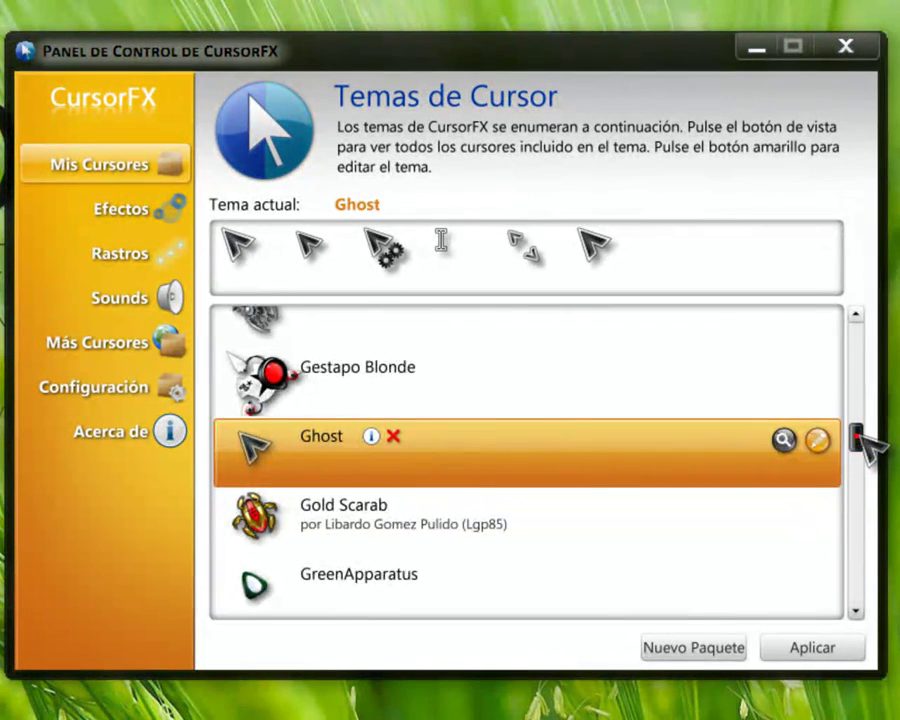
left_click_drag(733, 389, 724, 383)
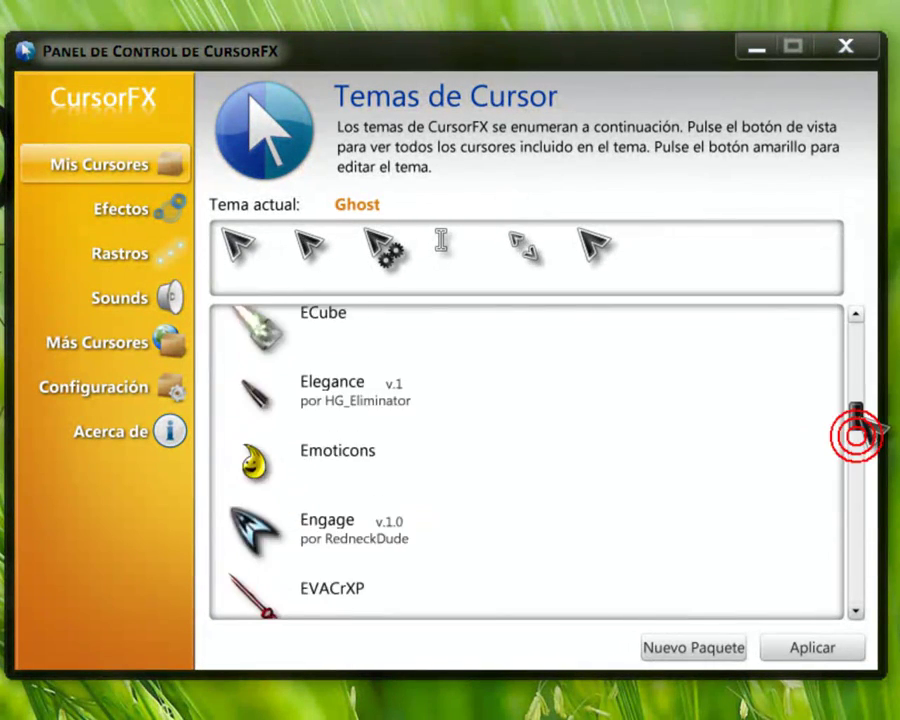
left_click_drag(856, 425, 857, 330)
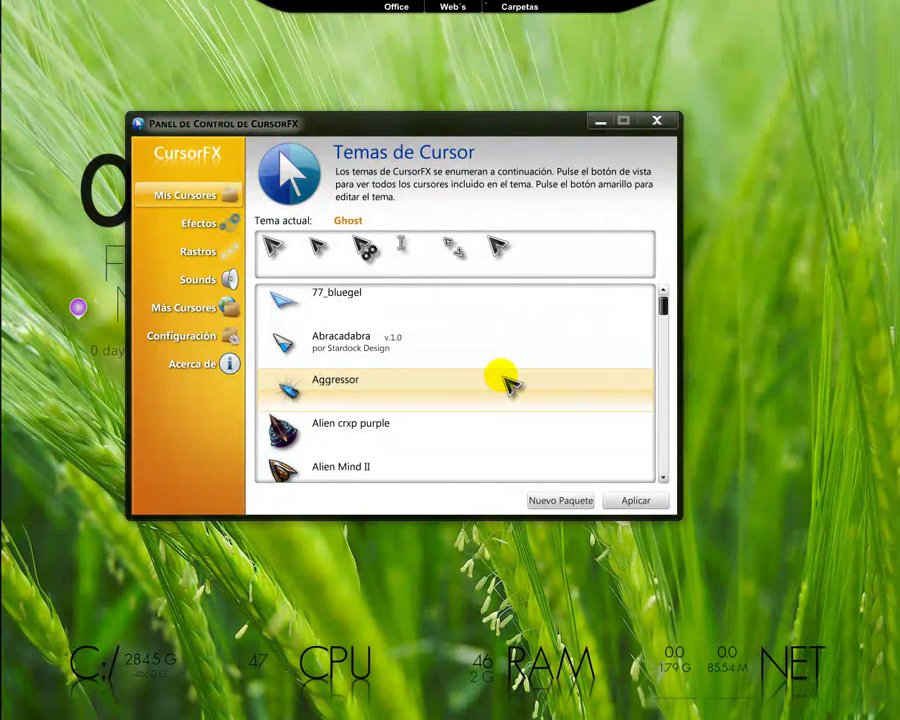
scroll(510, 342, "down", 1)
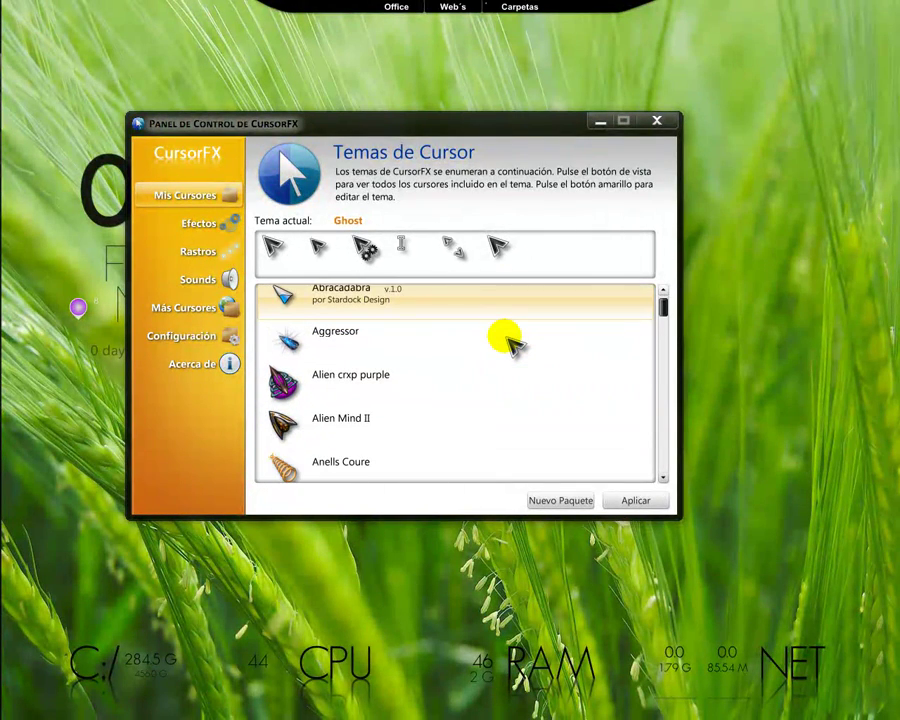
scroll(510, 342, "down", 2)
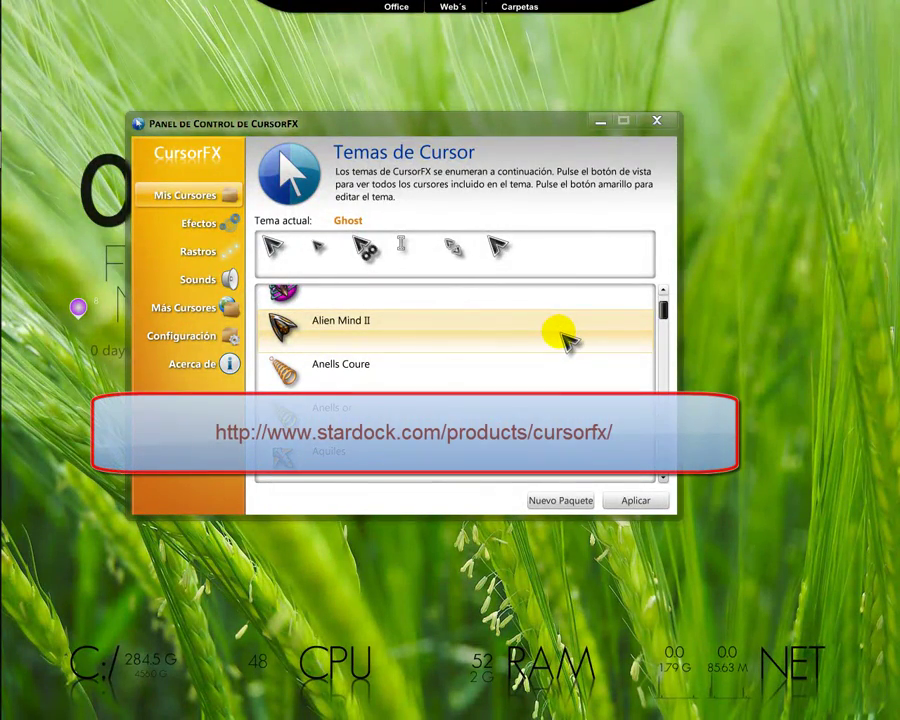
left_click(602, 122)
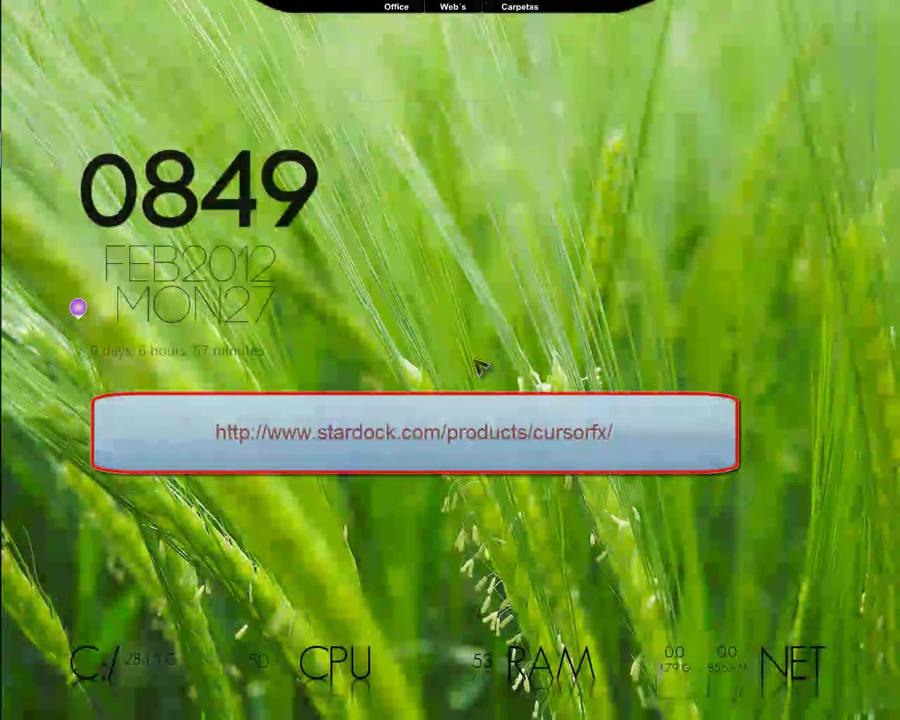
Switch to Chrome and download the free CursorFX edition from Stardock's product page, accepting the CursorFX_public.exe download.
mouse_move(16, 76)
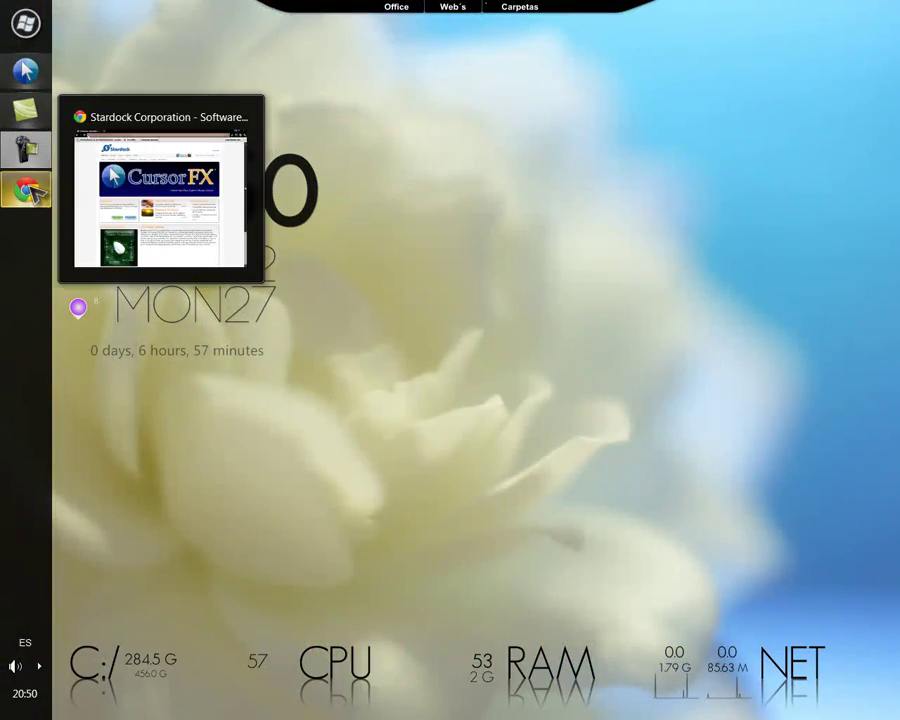
left_click(25, 187)
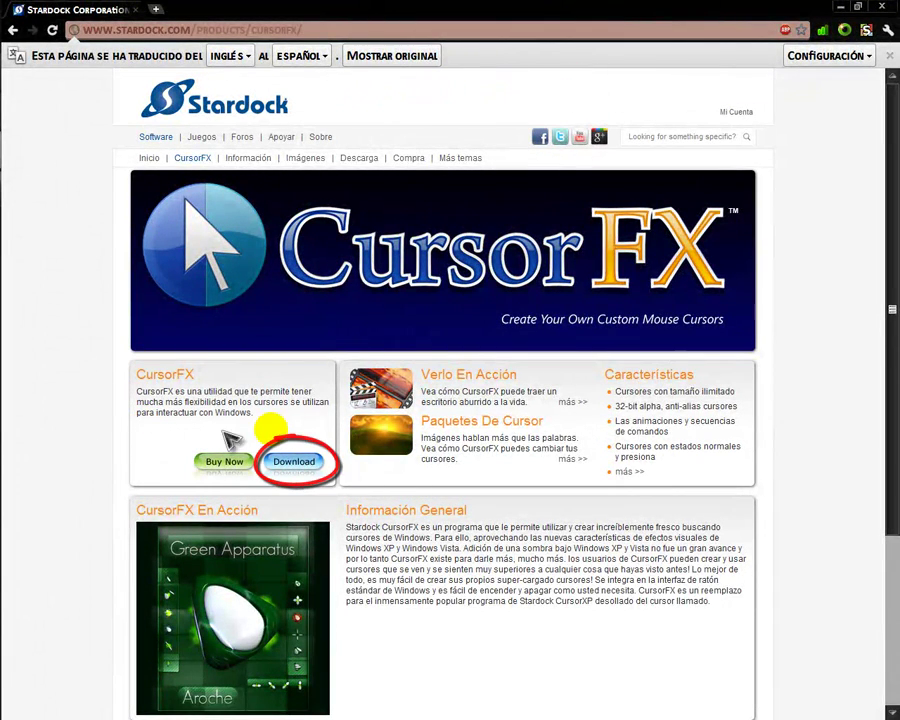
left_click(293, 462)
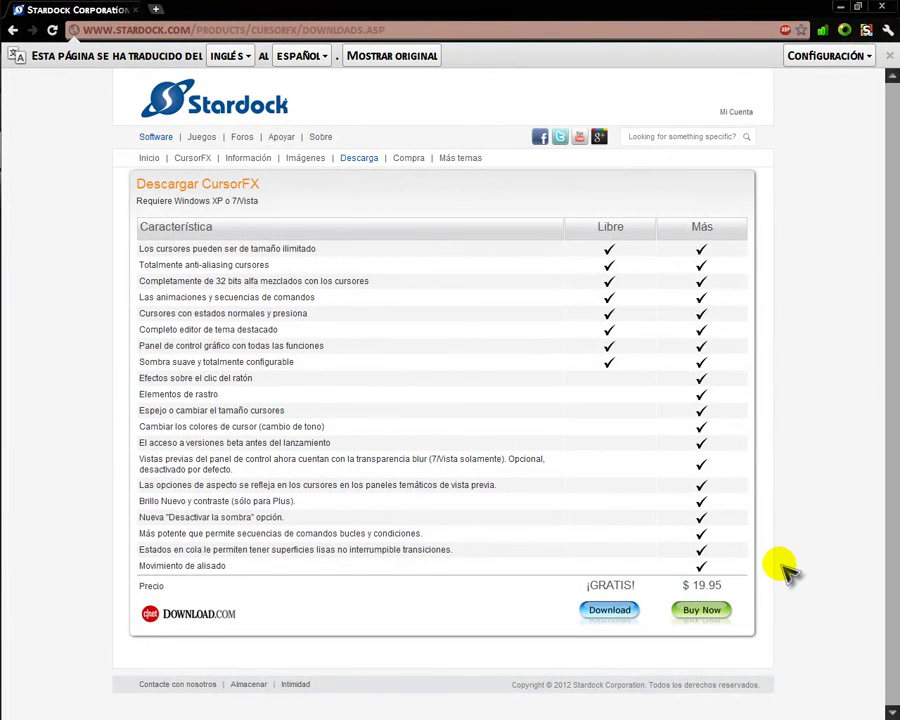
left_click(703, 612)
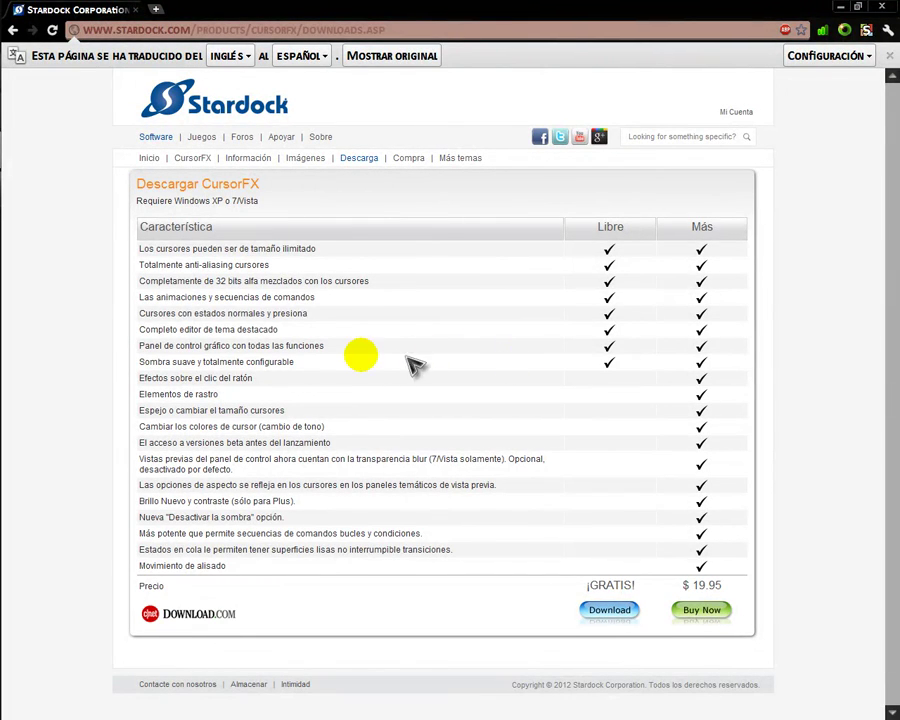
left_click(609, 610)
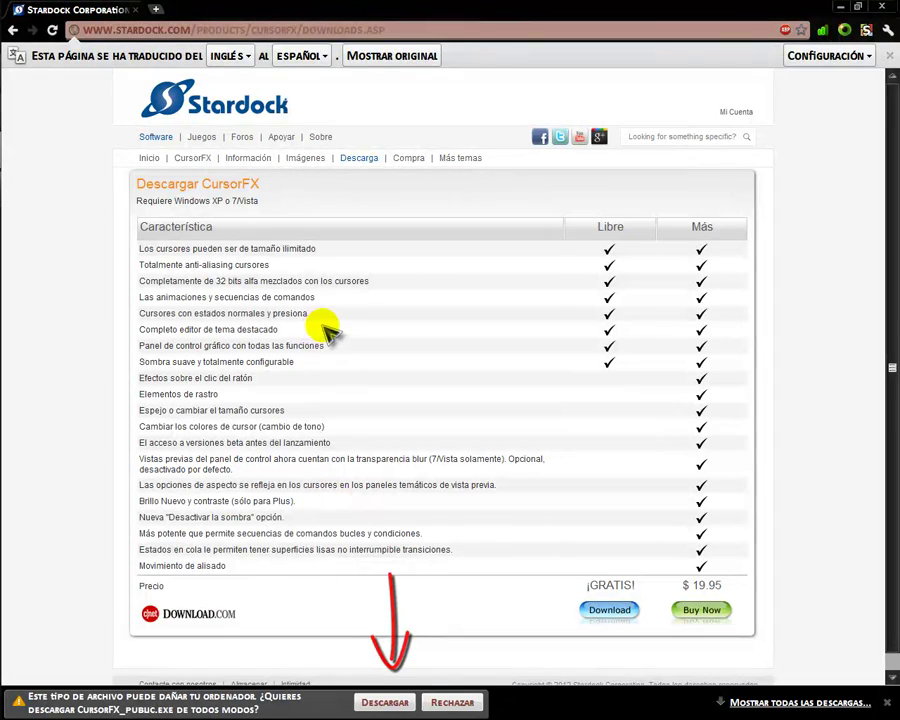
left_click(385, 703)
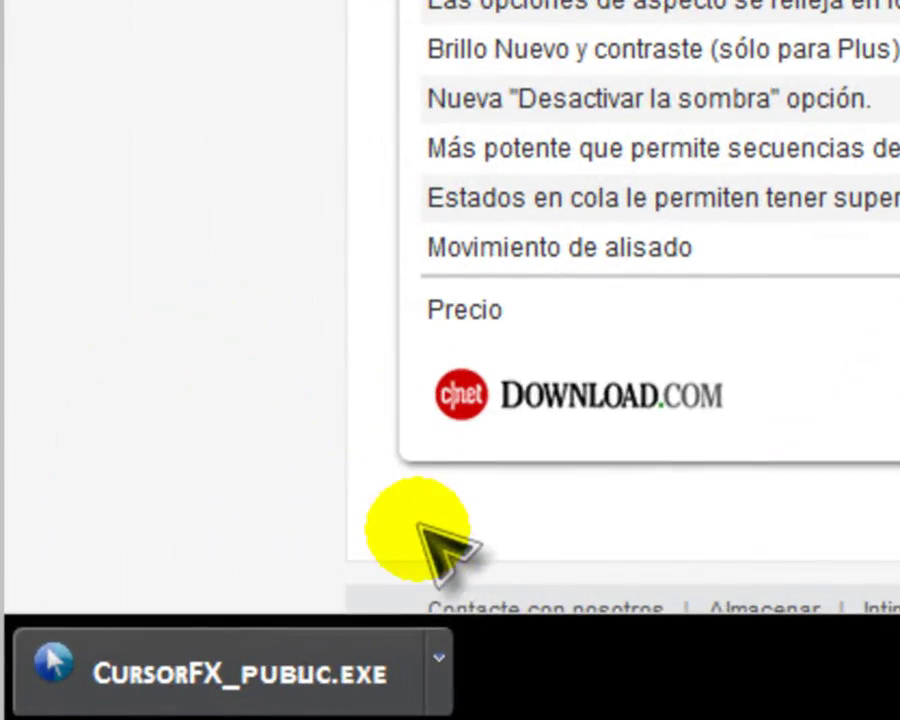
Show the downloaded CursorFX_public.exe in its folder and run it as administrator.
left_click(438, 658)
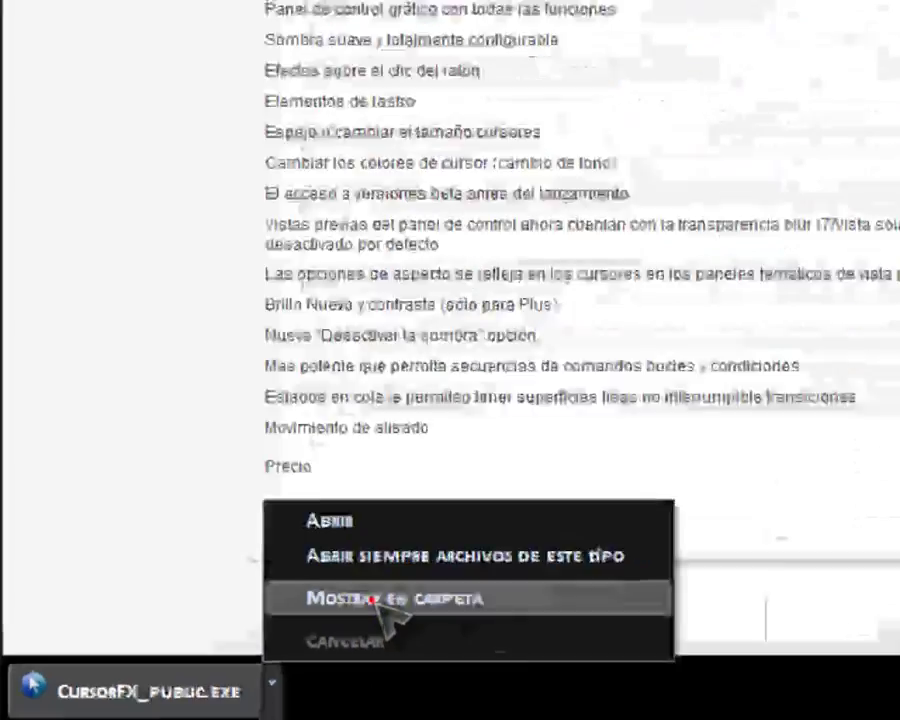
left_click(575, 525)
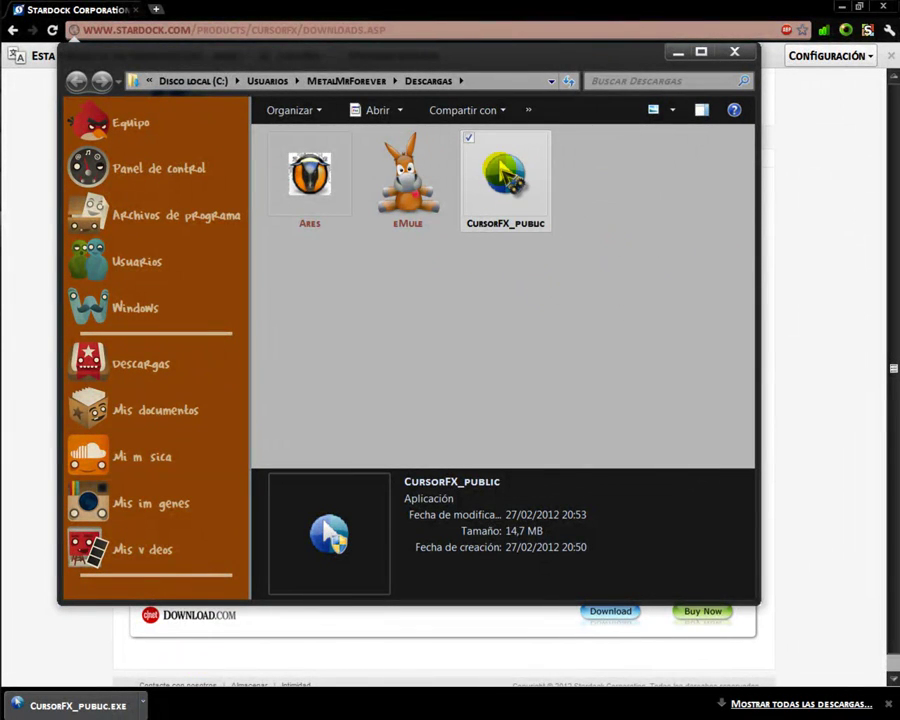
right_click(503, 172)
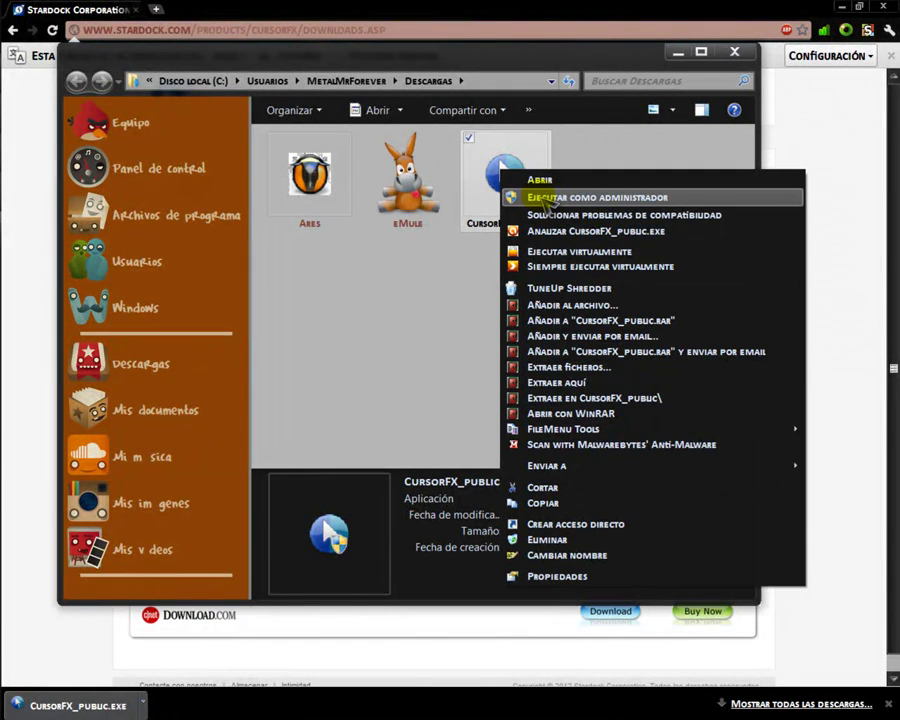
left_click(549, 198)
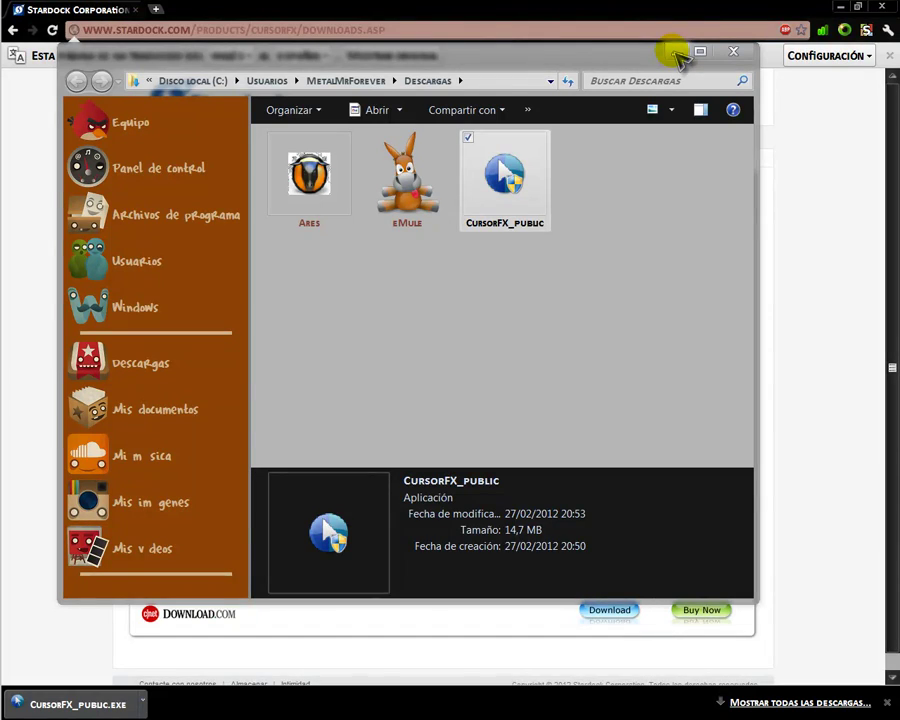
Close the downloads folder and the browser, and reopen the CursorFX control panel.
left_click(735, 50)
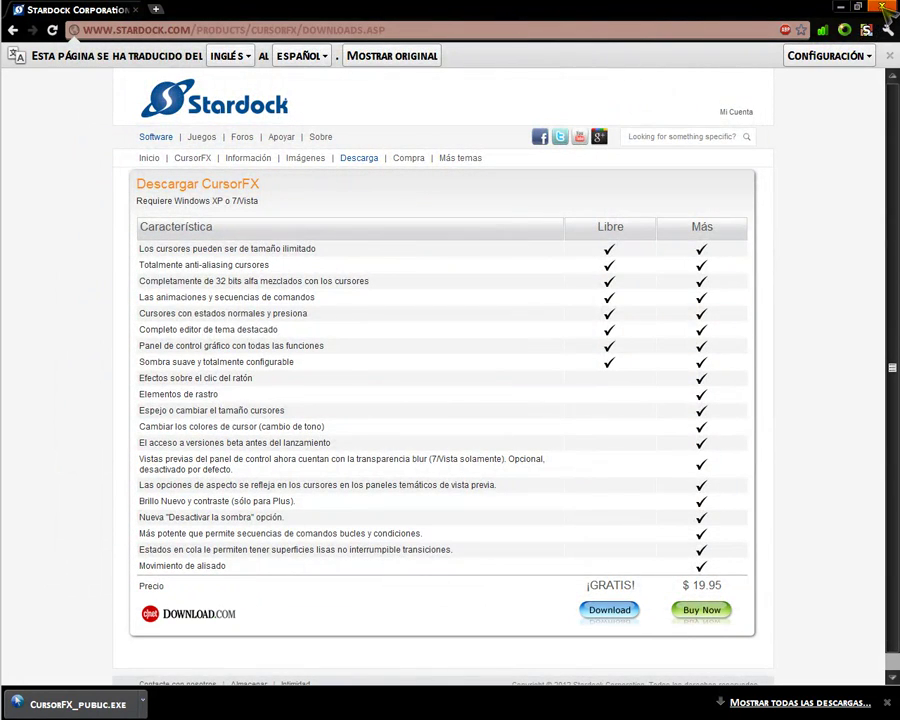
left_click(883, 7)
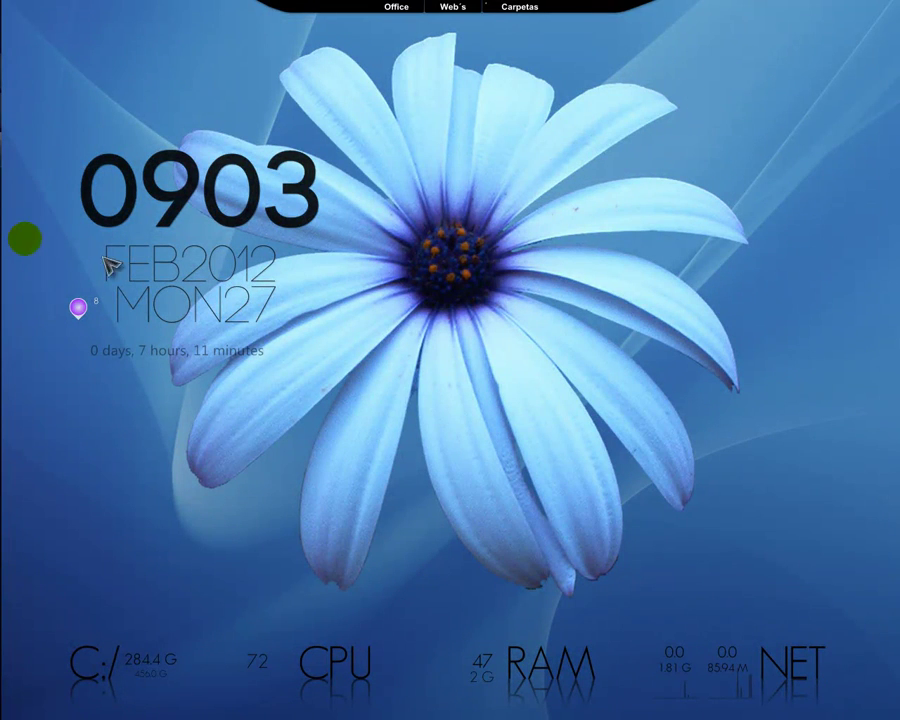
mouse_move(10, 184)
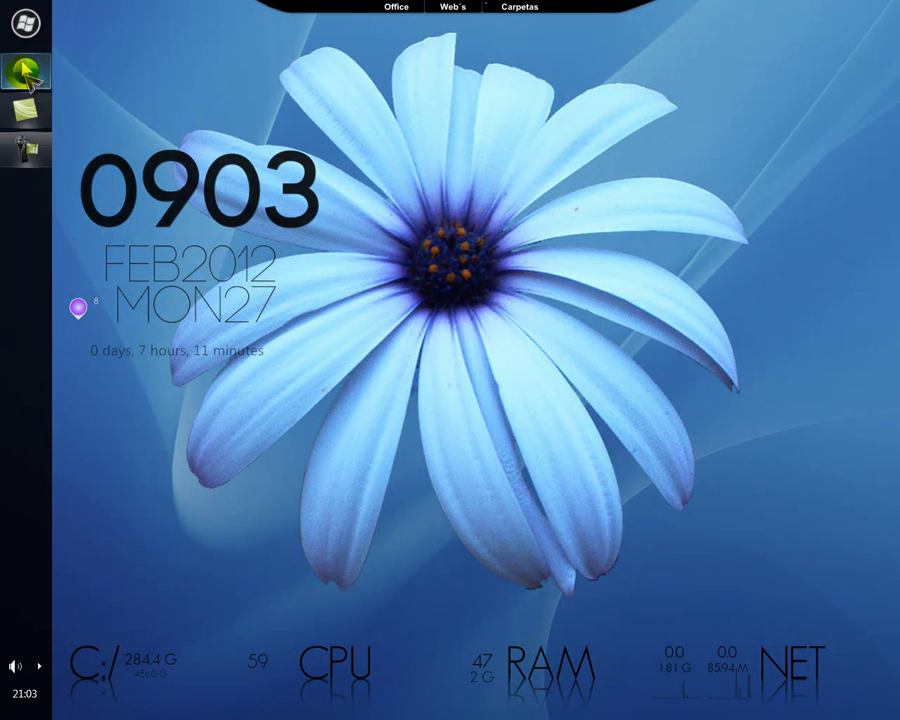
left_click(27, 72)
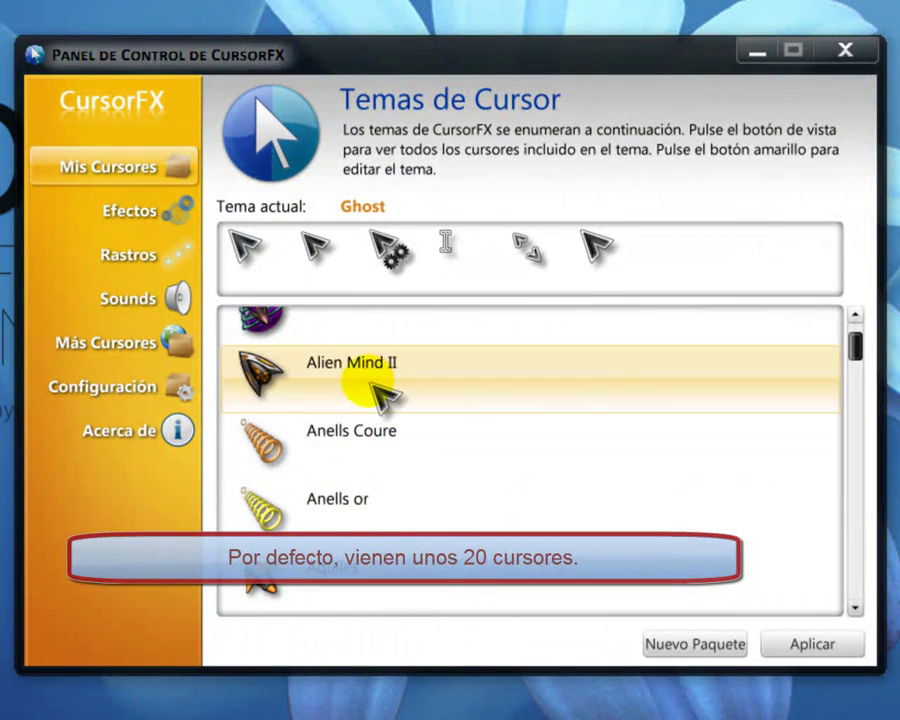
Examine the cursor themes available in the CursorFX theme list.
scroll(372, 385, "down", 4)
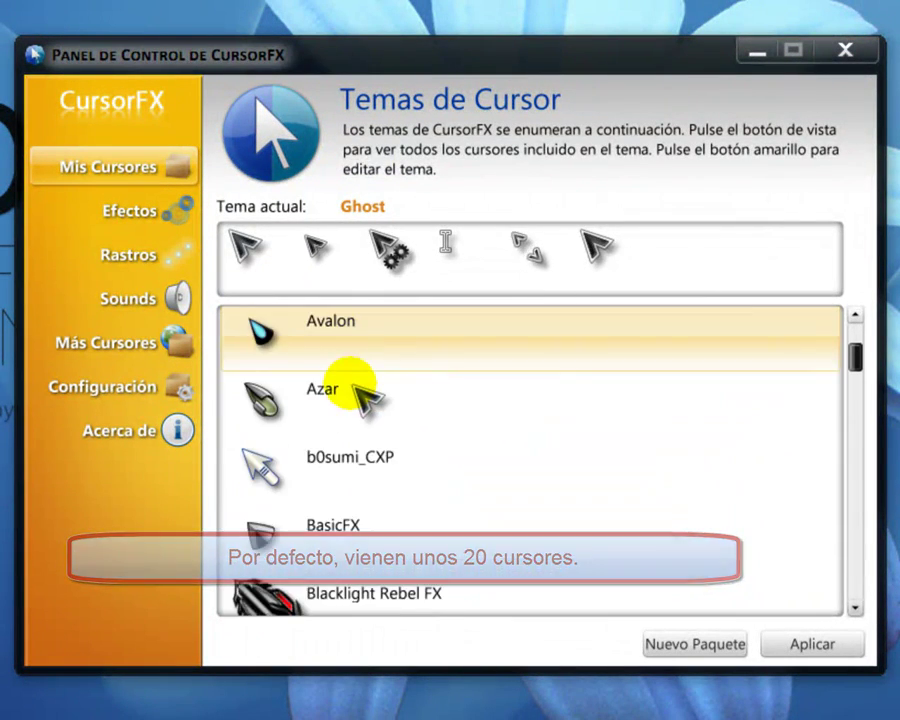
scroll(354, 384, "down", 5)
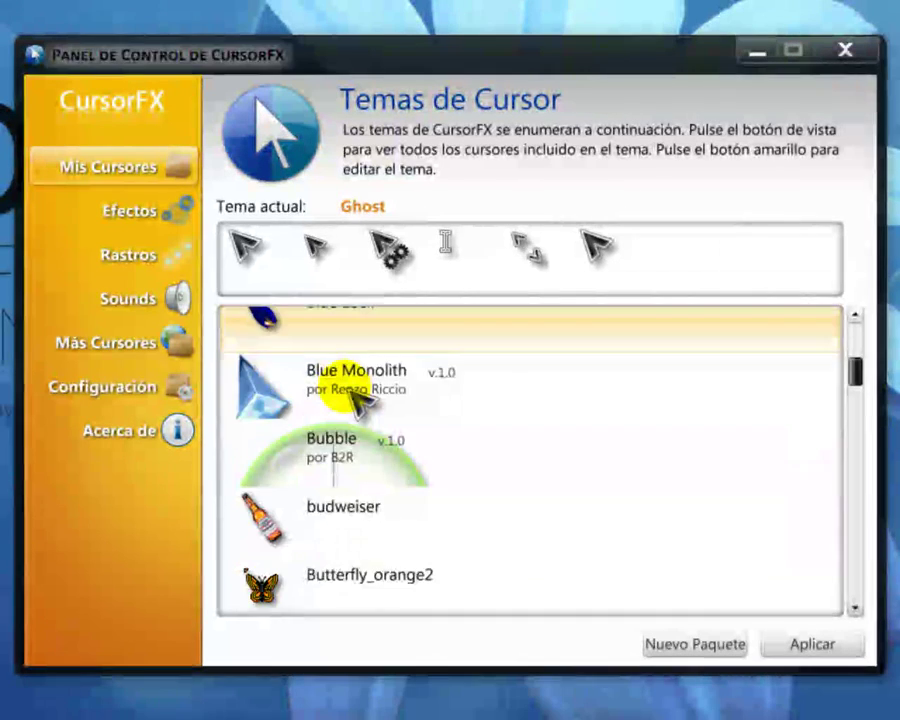
scroll(356, 395, "down", 5)
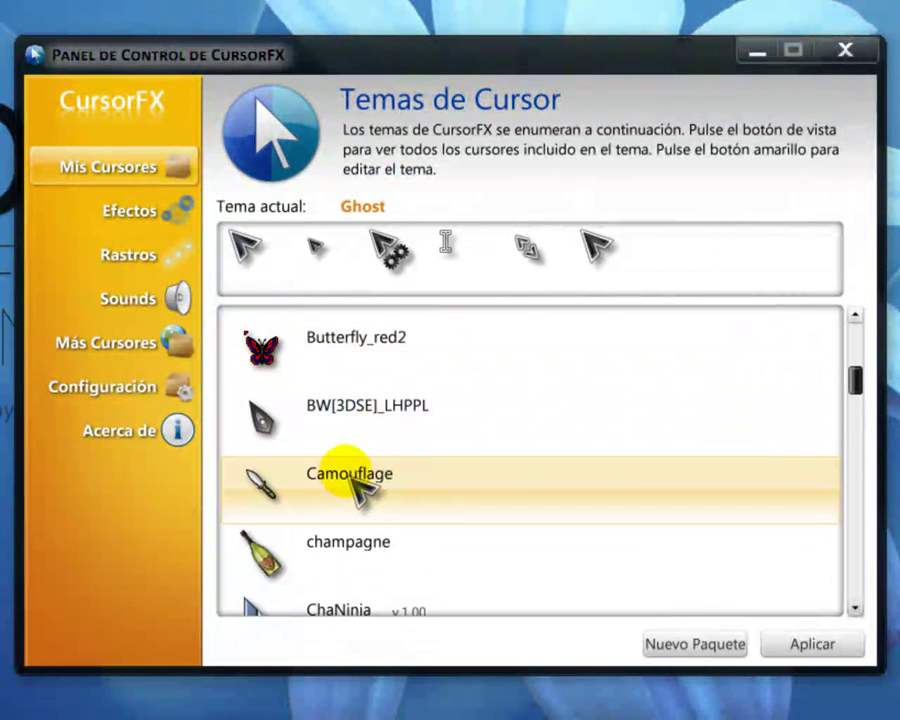
scroll(360, 478, "up", 3)
scroll(358, 468, "up", 3)
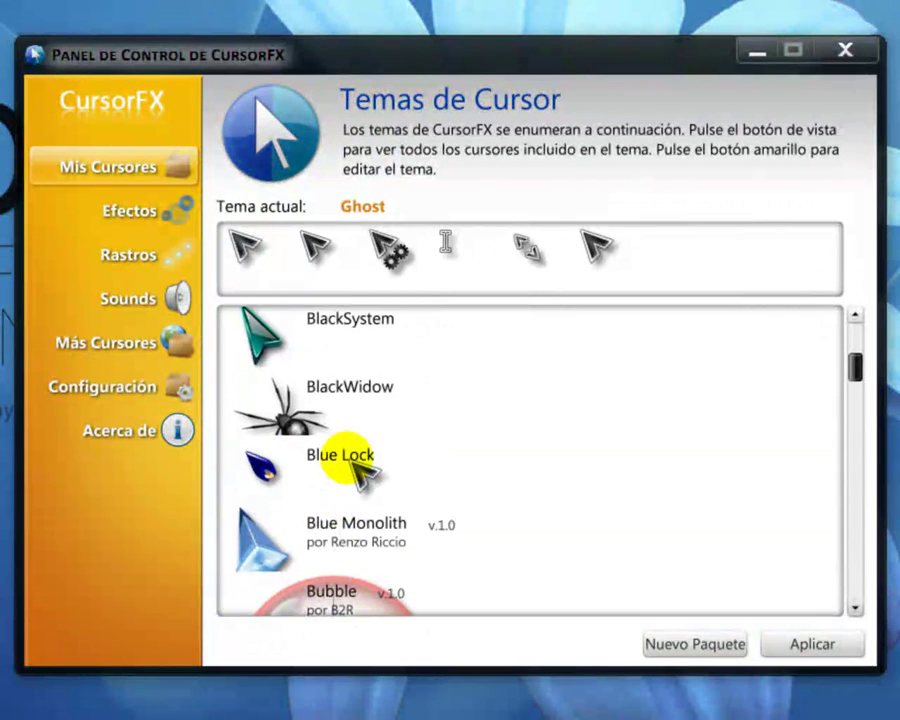
scroll(356, 466, "up", 3)
scroll(314, 380, "up", 3)
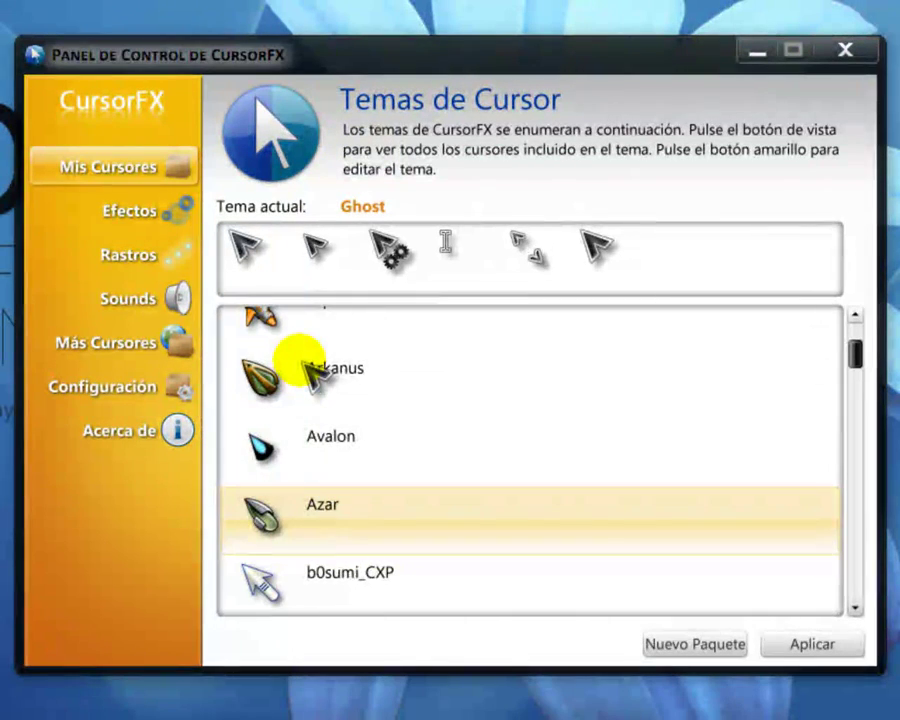
scroll(388, 452, "up", 2)
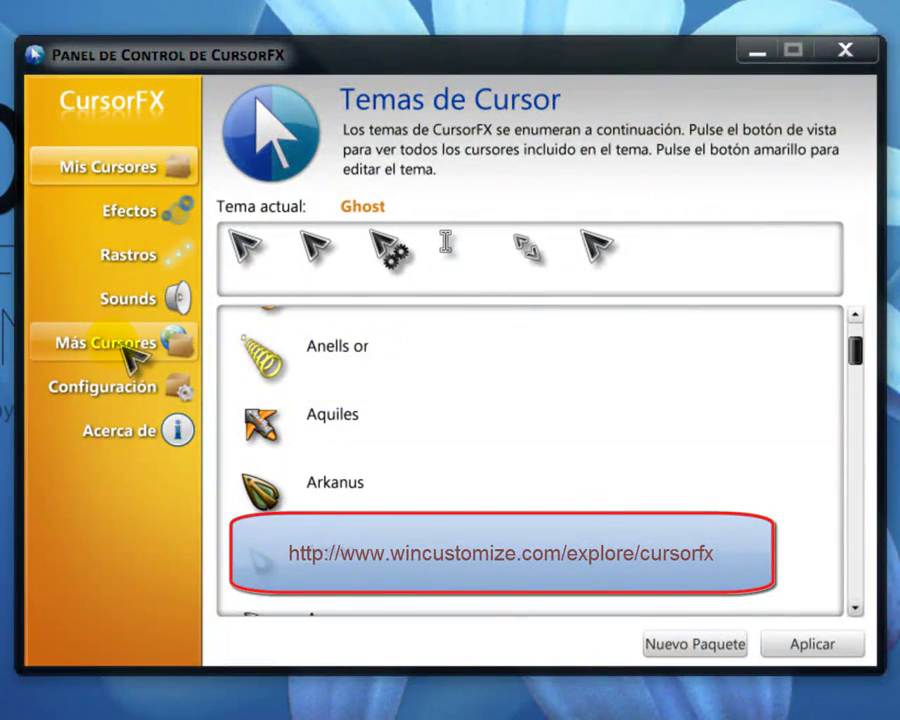
Open the WinCustomize CursorFX gallery from the CursorFX control panel, browse the cursor packs, and go to page 2.
left_click(62, 343)
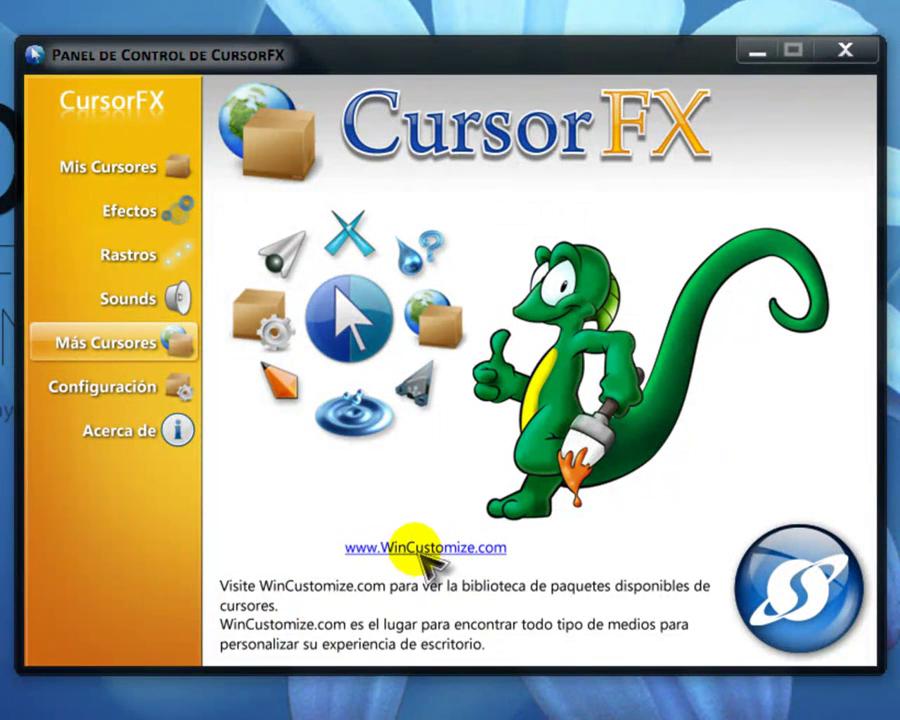
left_click(424, 548)
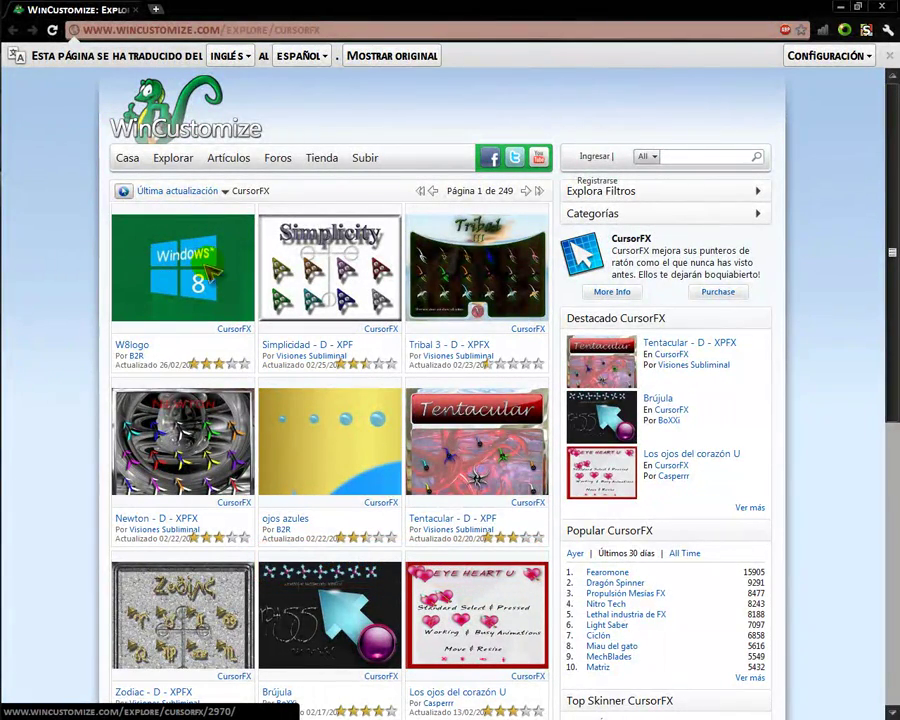
left_click(428, 330)
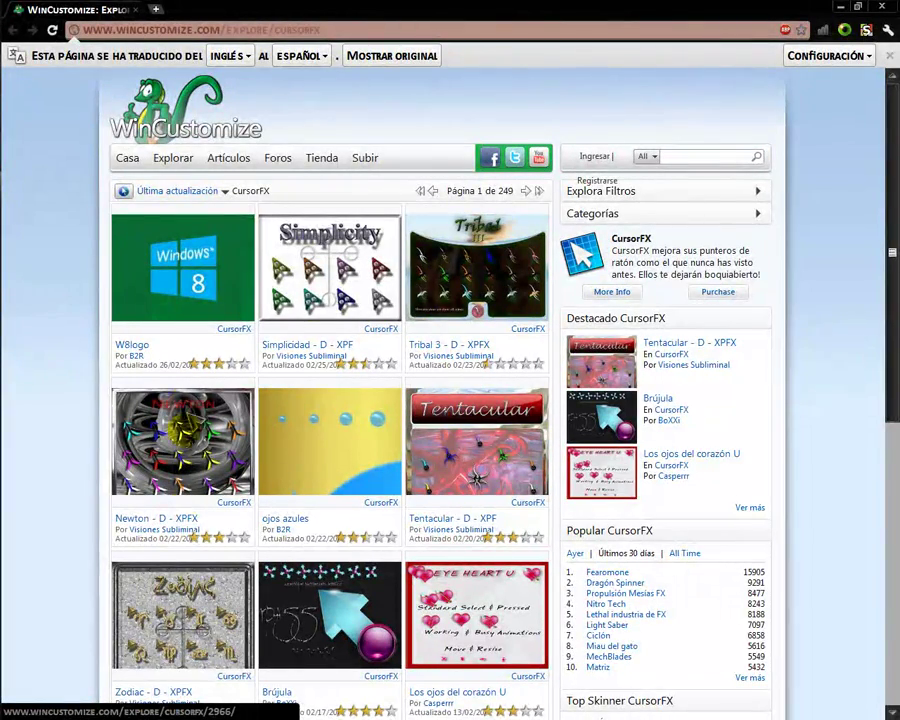
scroll(190, 540, "down", 1)
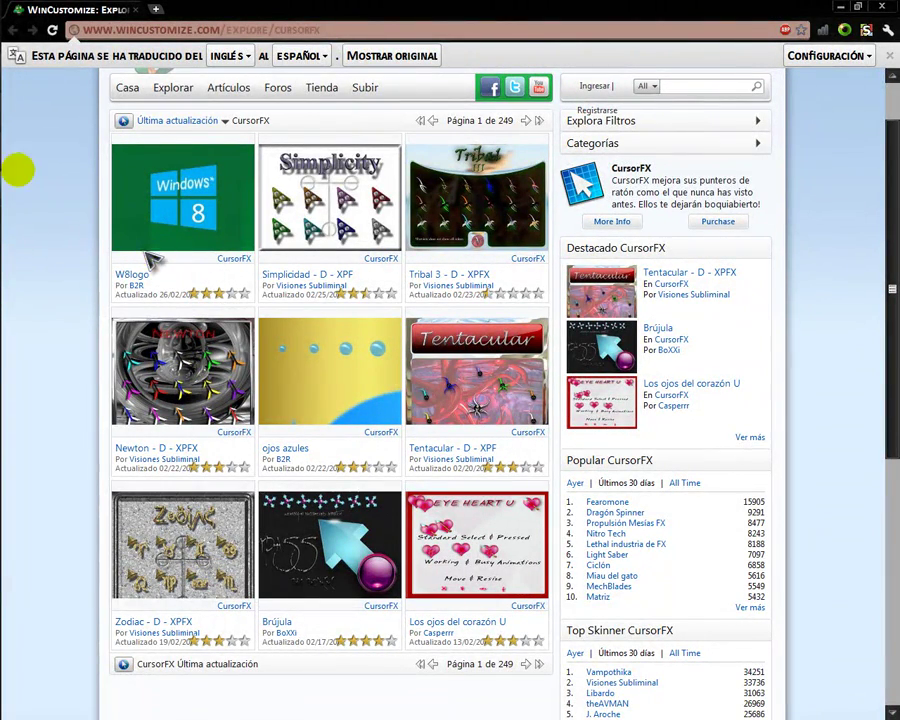
mouse_move(42, 222)
scroll(80, 220, "up", 2)
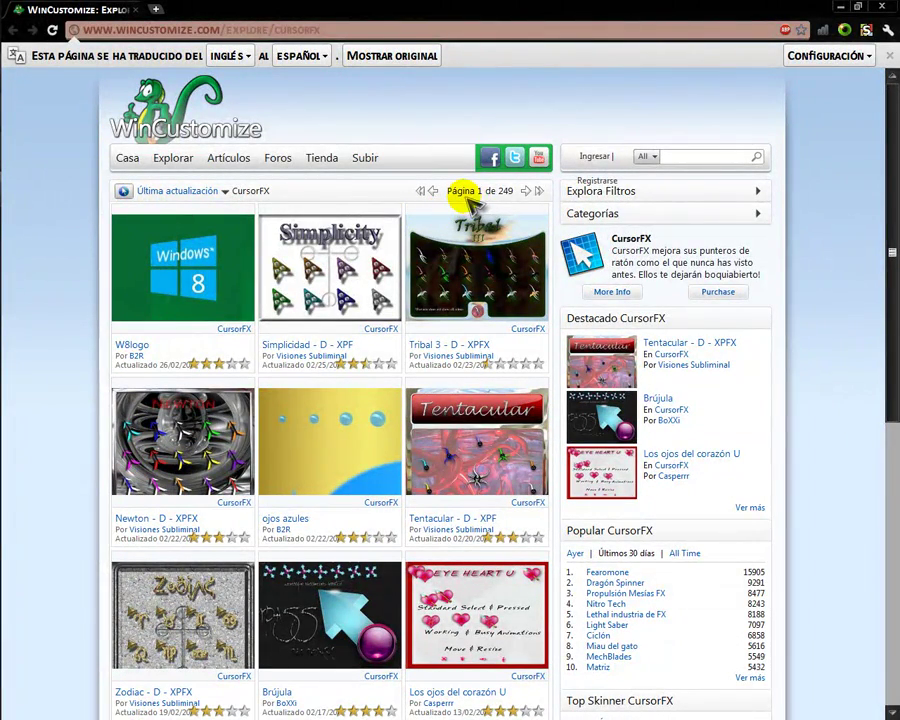
mouse_move(500, 193)
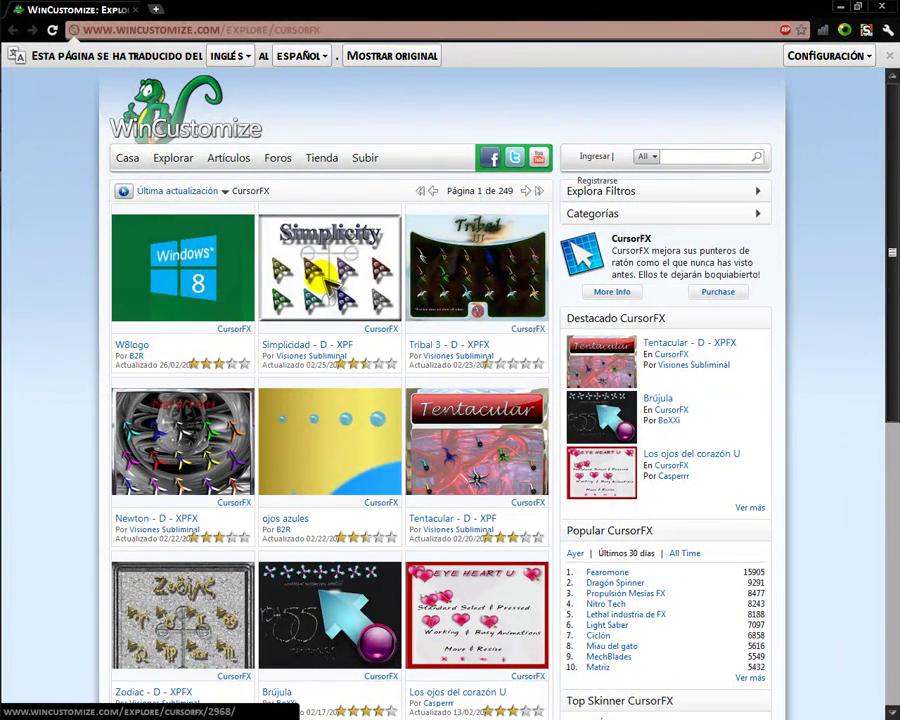
scroll(326, 285, "down", 1)
scroll(318, 278, "down", 1)
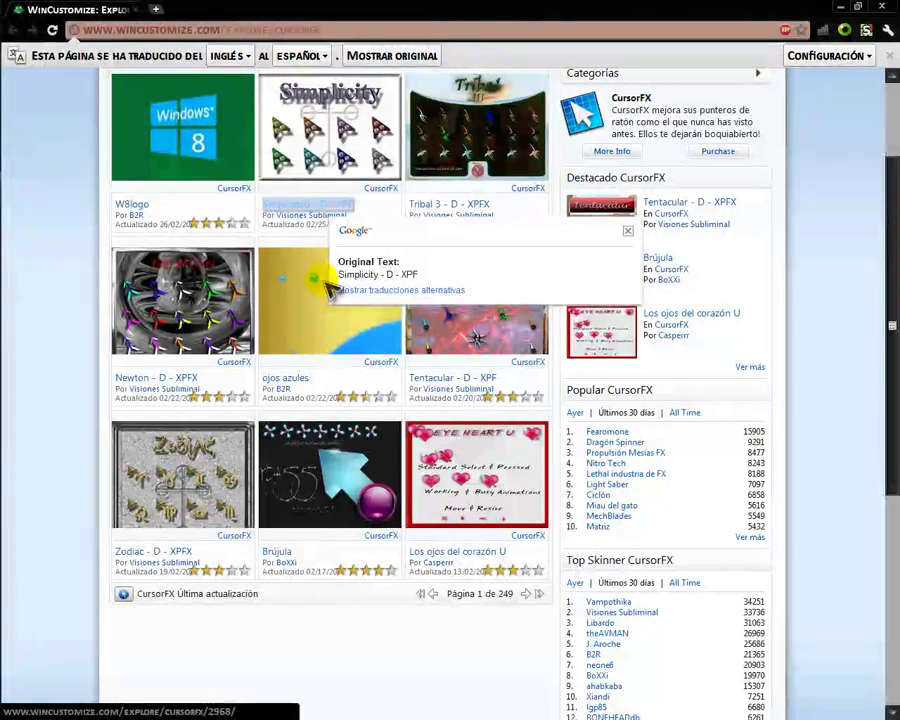
left_click(526, 594)
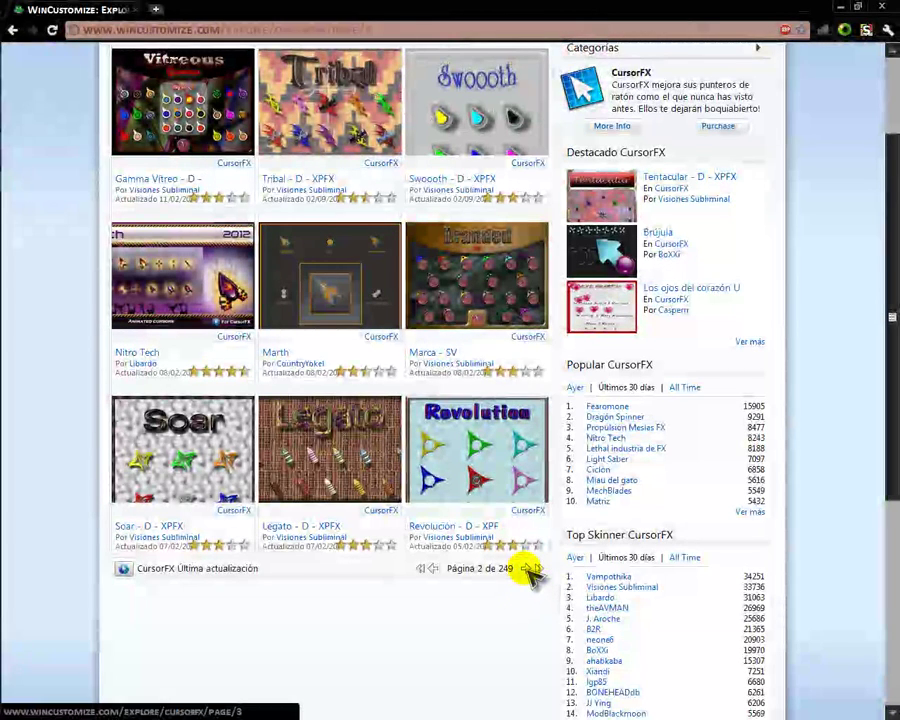
Browse the CursorFX gallery to page 4 and open the Chill Out - D cursor pack.
left_click(528, 569)
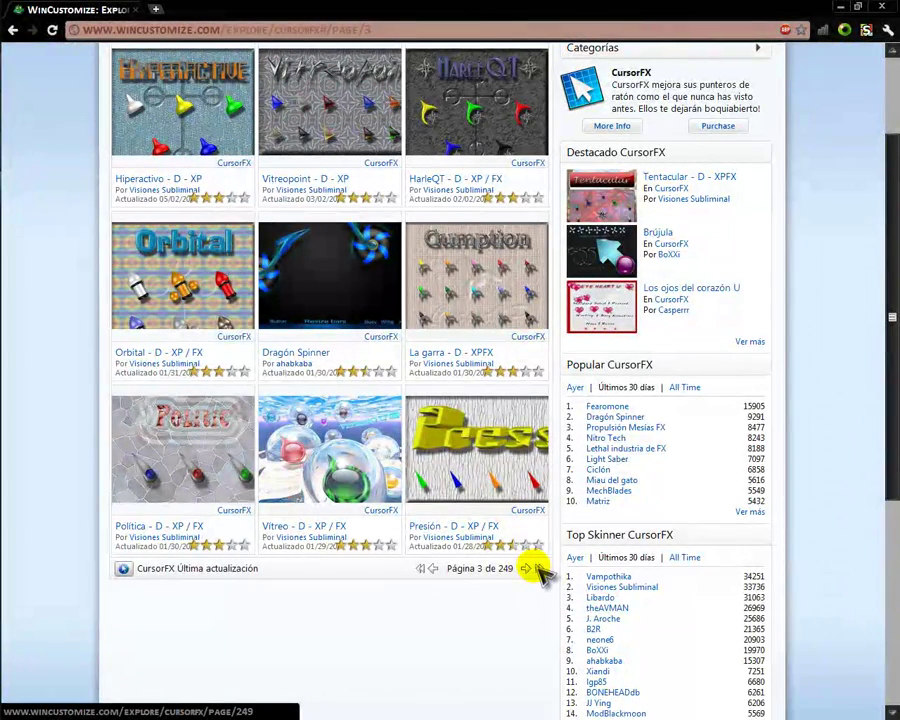
left_click(530, 568)
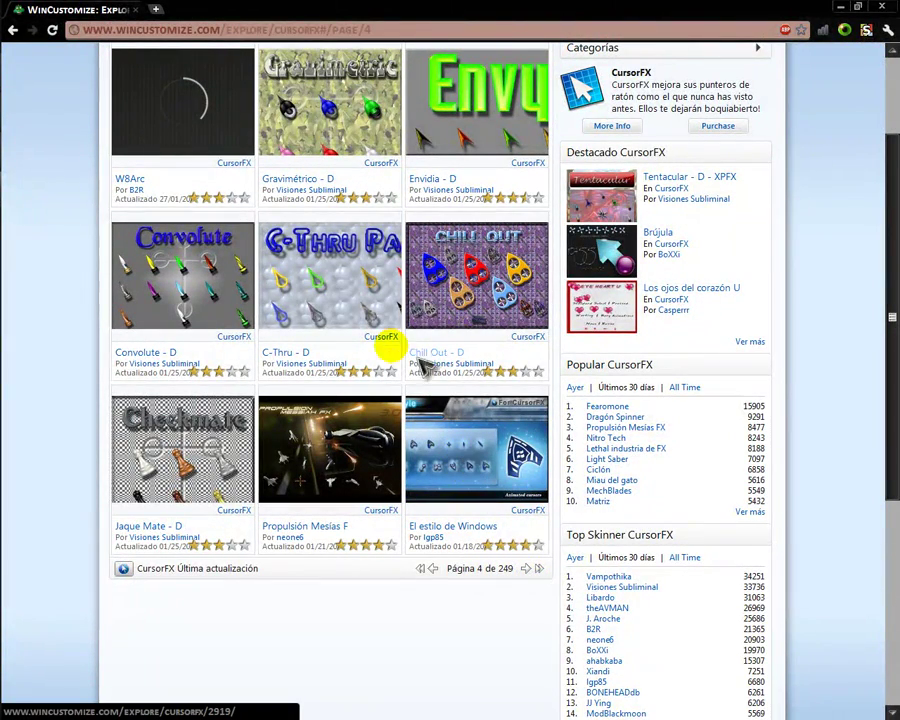
left_click(432, 522)
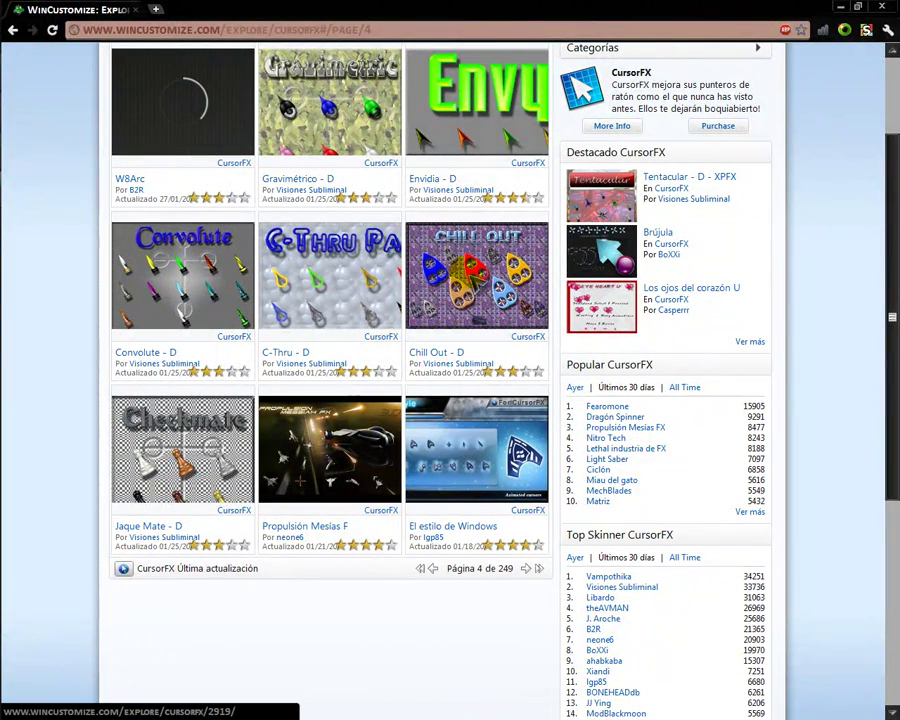
left_click(470, 340)
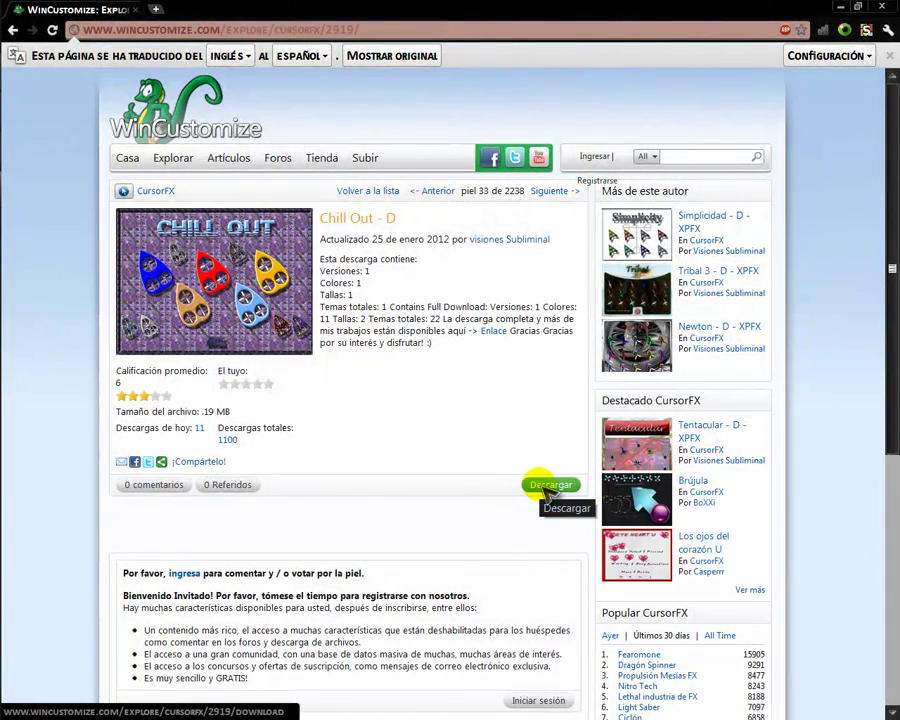
Download the Chill Out - D cursor theme and show the downloaded file in its folder.
left_click(548, 487)
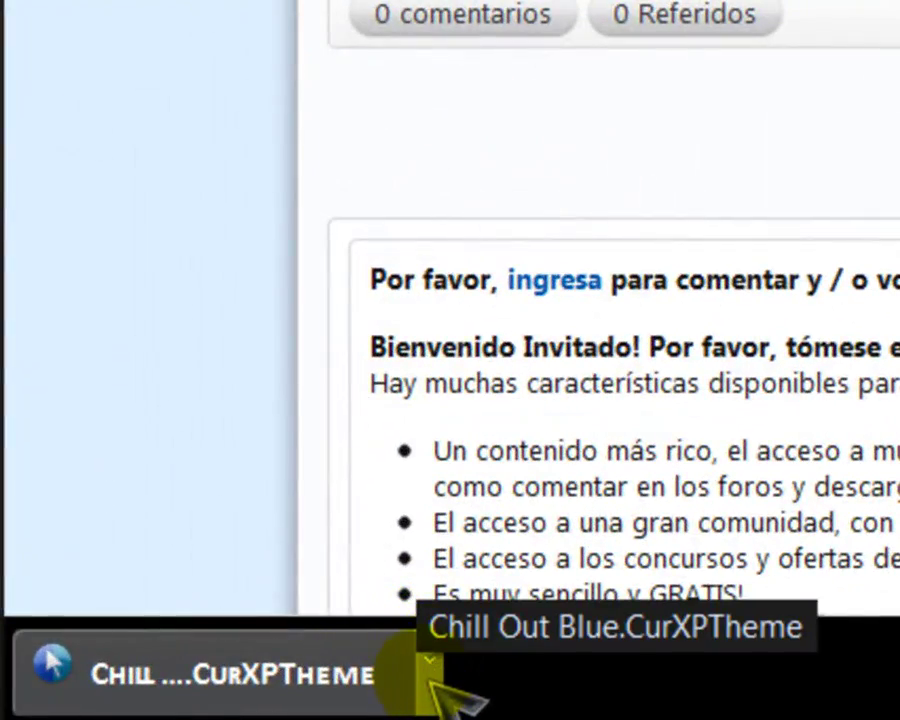
left_click(428, 660)
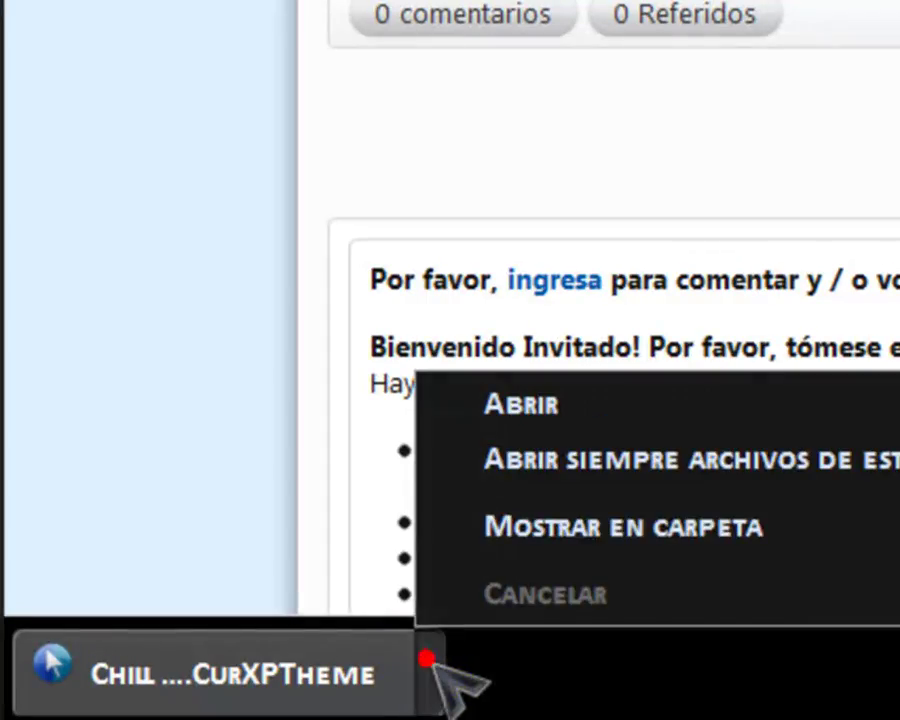
left_click(549, 522)
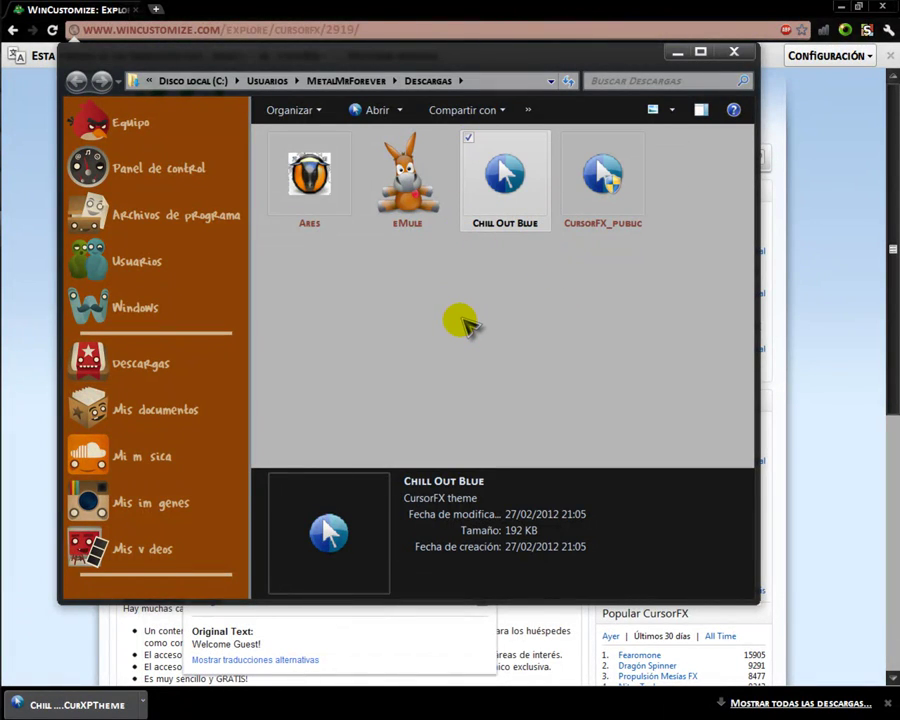
Put away the downloads folder and browser, then view the installed CursorFX themes and minimize the control panel.
left_click(678, 51)
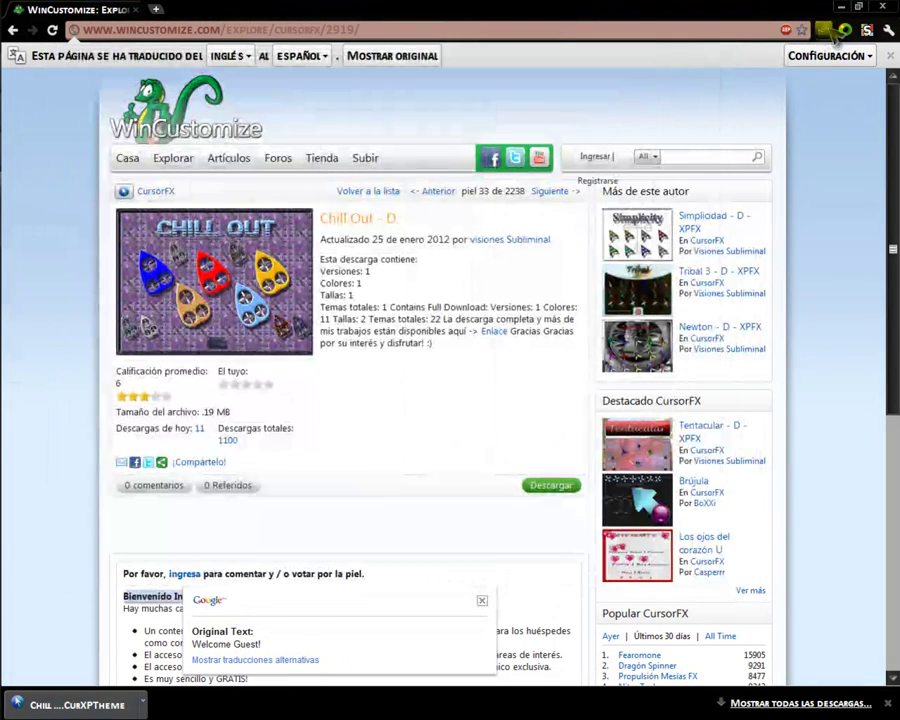
left_click(883, 7)
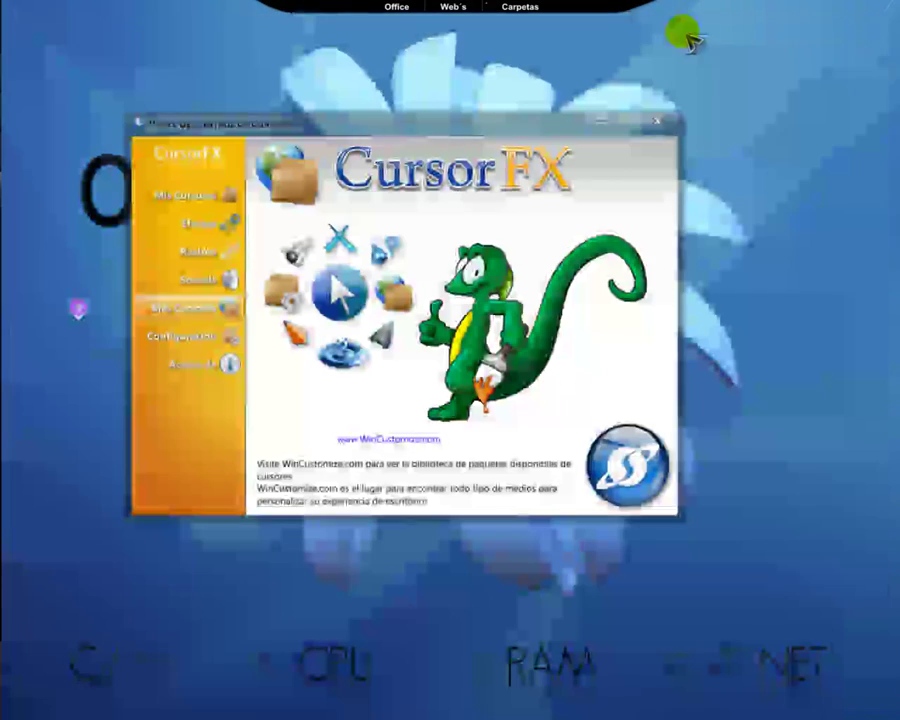
left_click(205, 199)
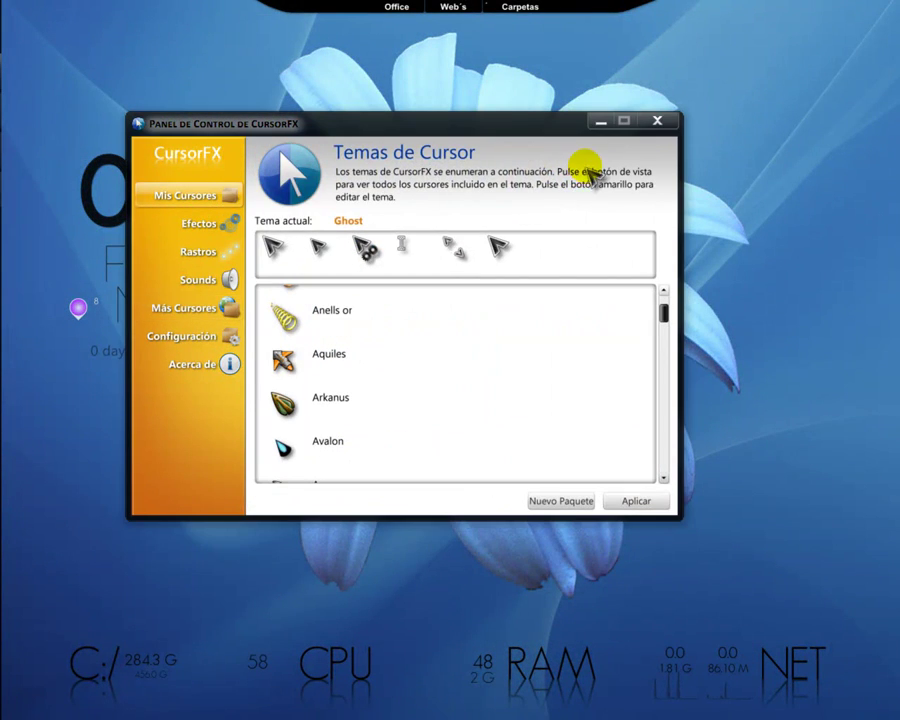
left_click(599, 119)
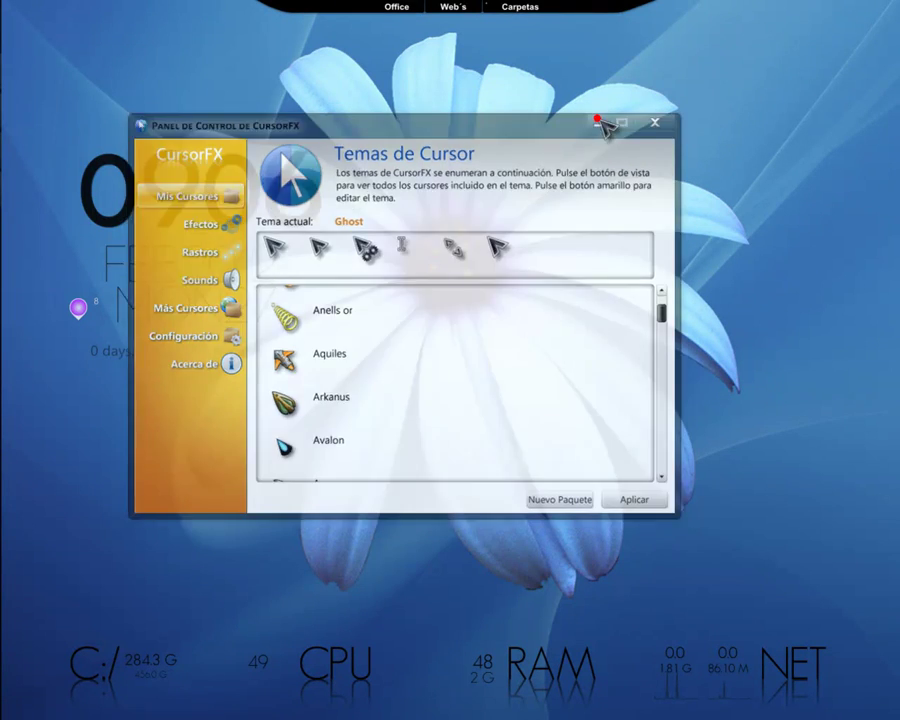
Review the downloaded Chill Out Blue file and the CursorFX theme list, minimizing both windows when finished.
mouse_move(25, 150)
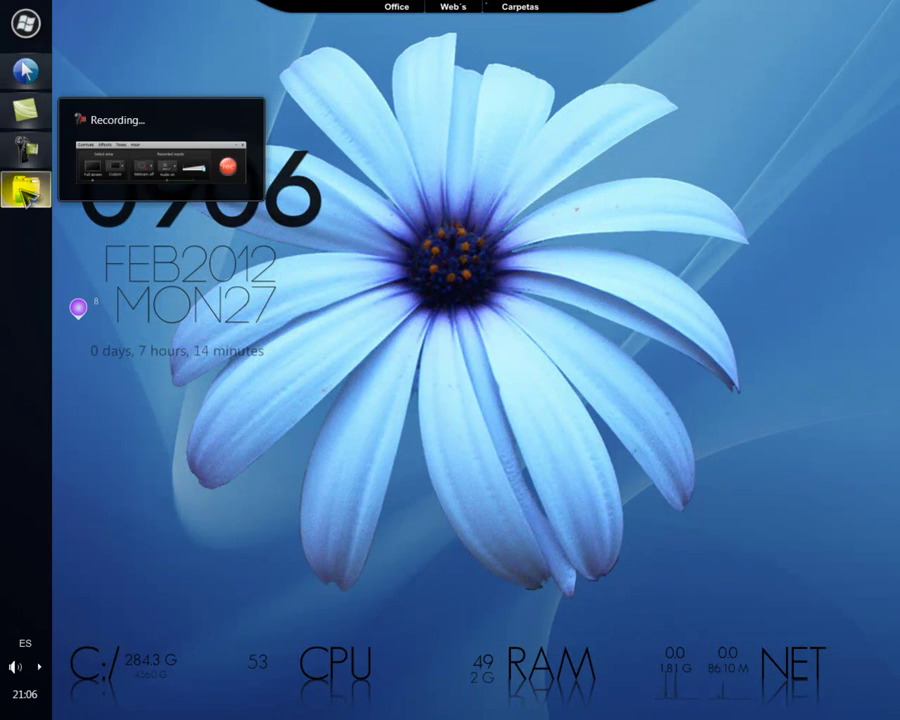
left_click(25, 190)
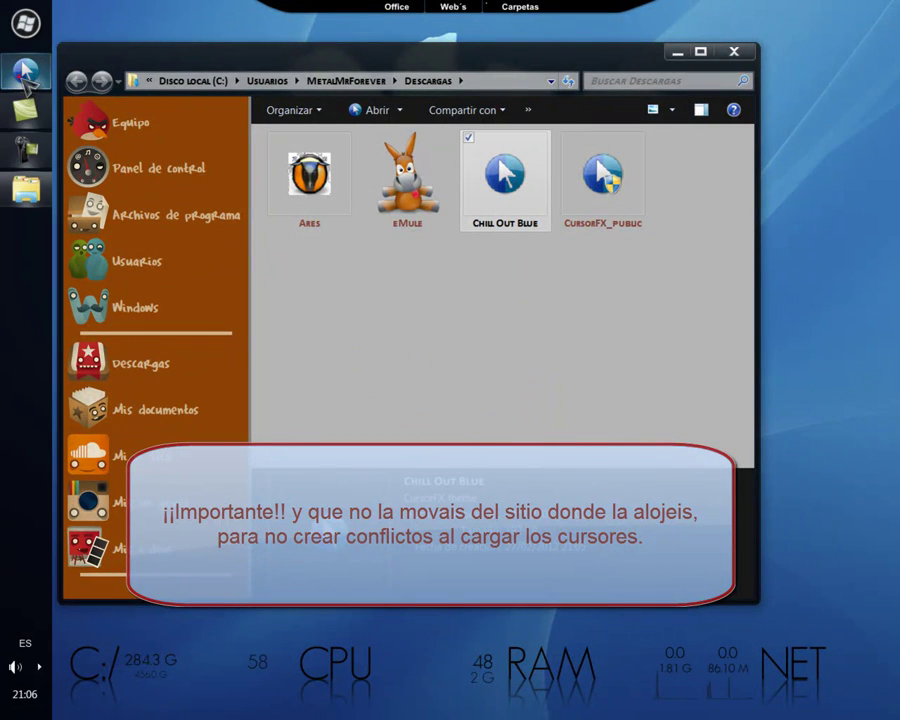
left_click(25, 72)
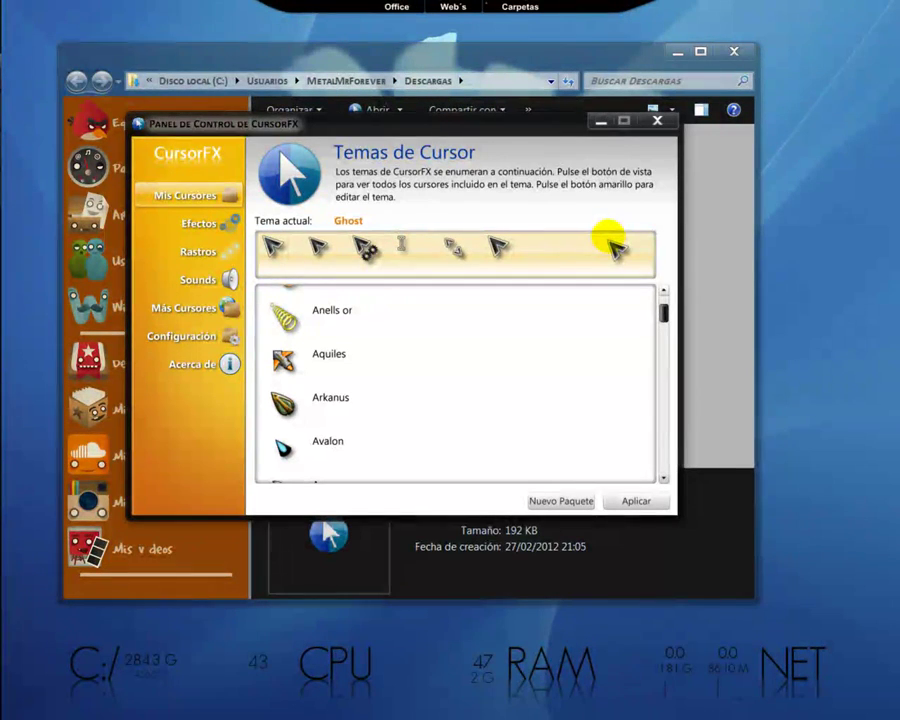
left_click(601, 123)
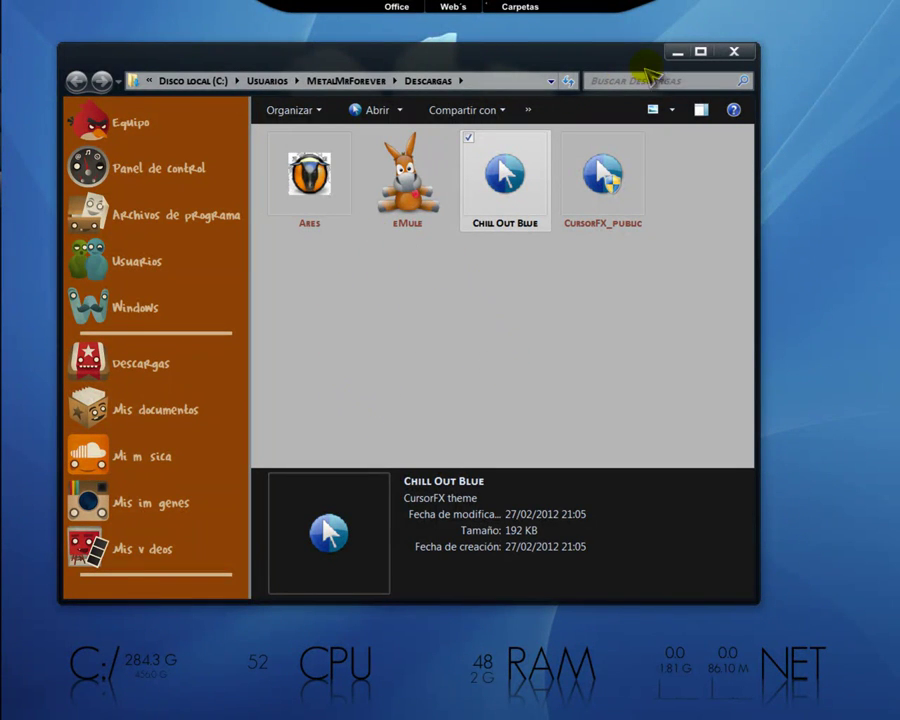
left_click(676, 52)
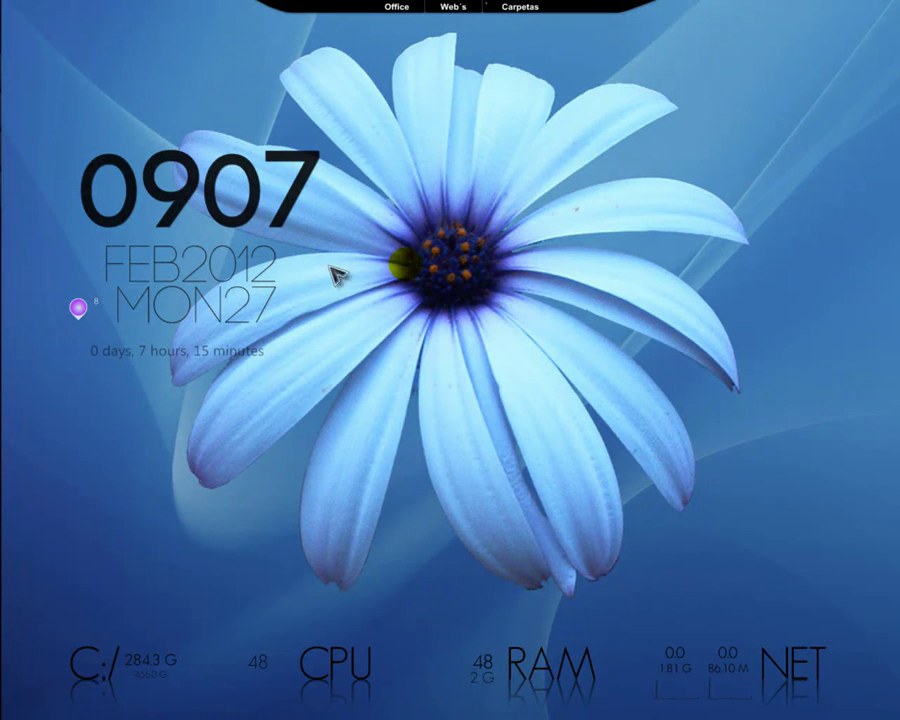
Open the 111 Temas folder in the Documents library.
mouse_move(890, 290)
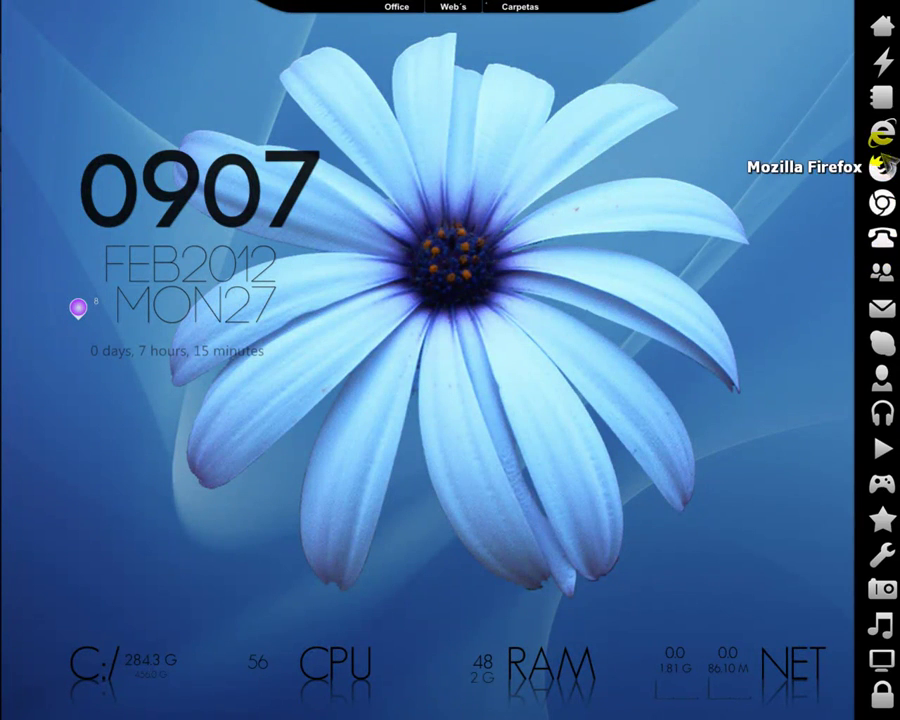
left_click(882, 97)
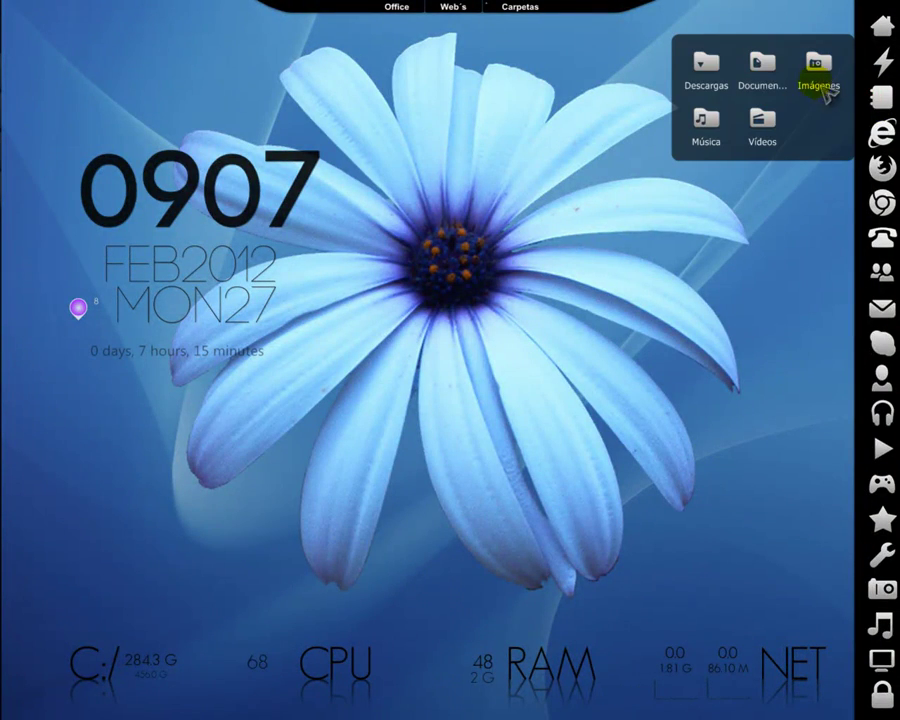
left_click(760, 82)
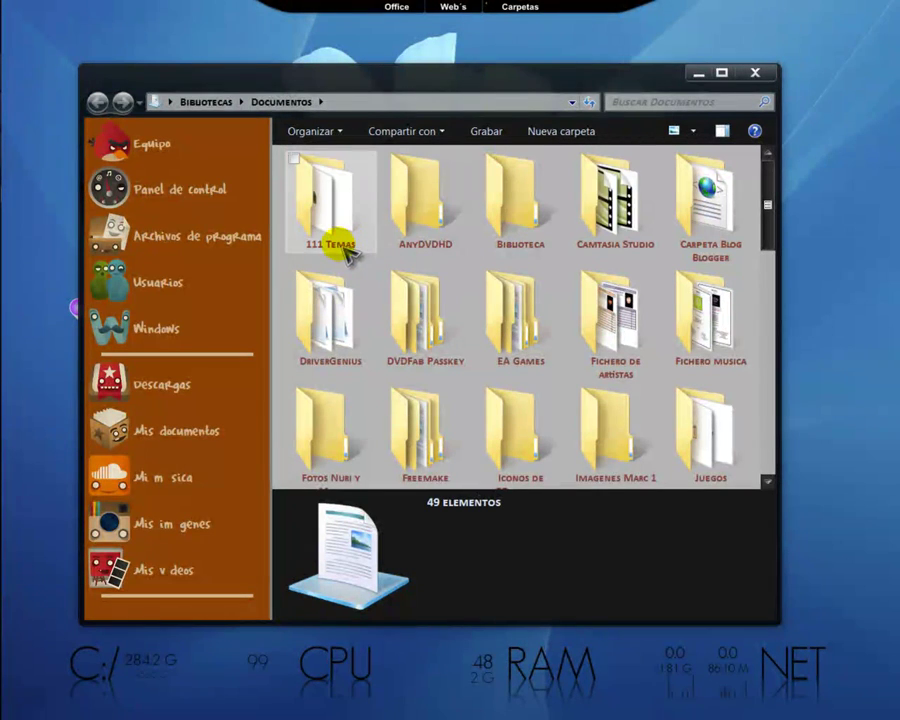
mouse_move(336, 250)
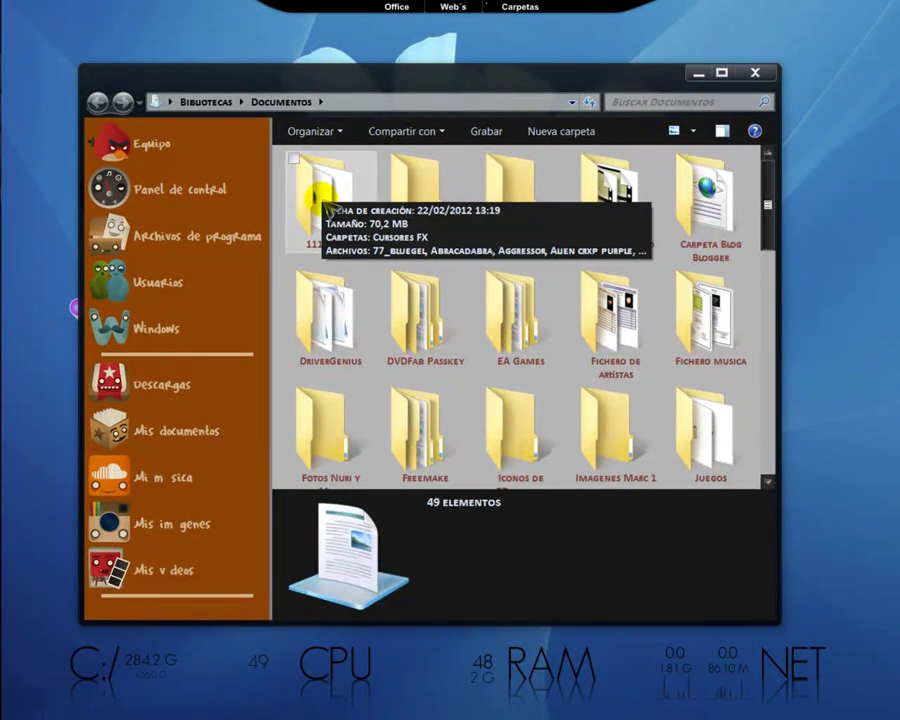
double_click(324, 202)
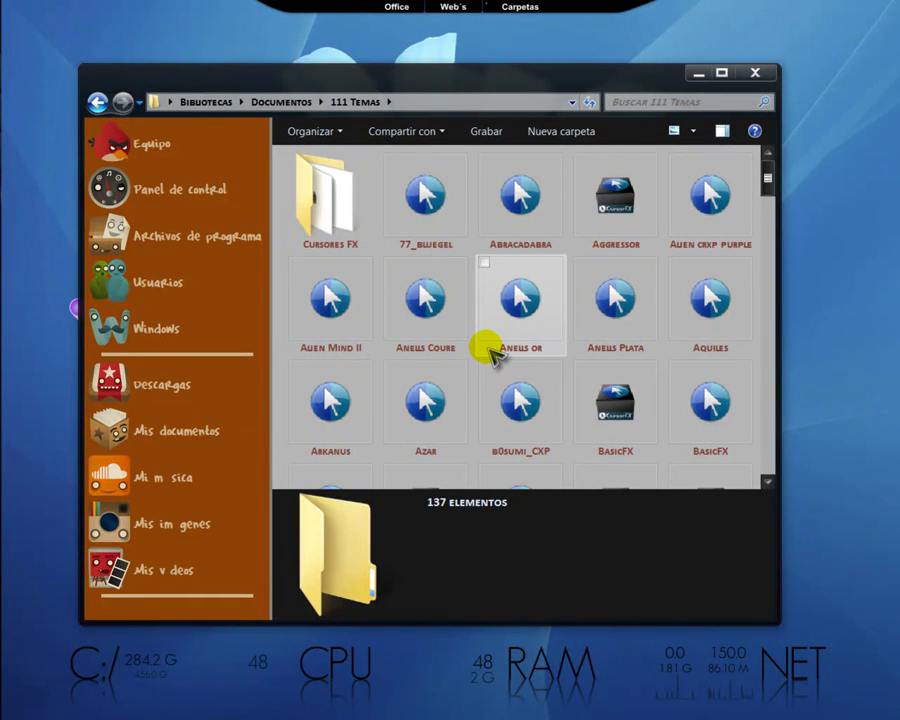
Arrange the two folder windows side by side, with Descargas on the left half and 111 Temas on the right half.
key("super+Right")
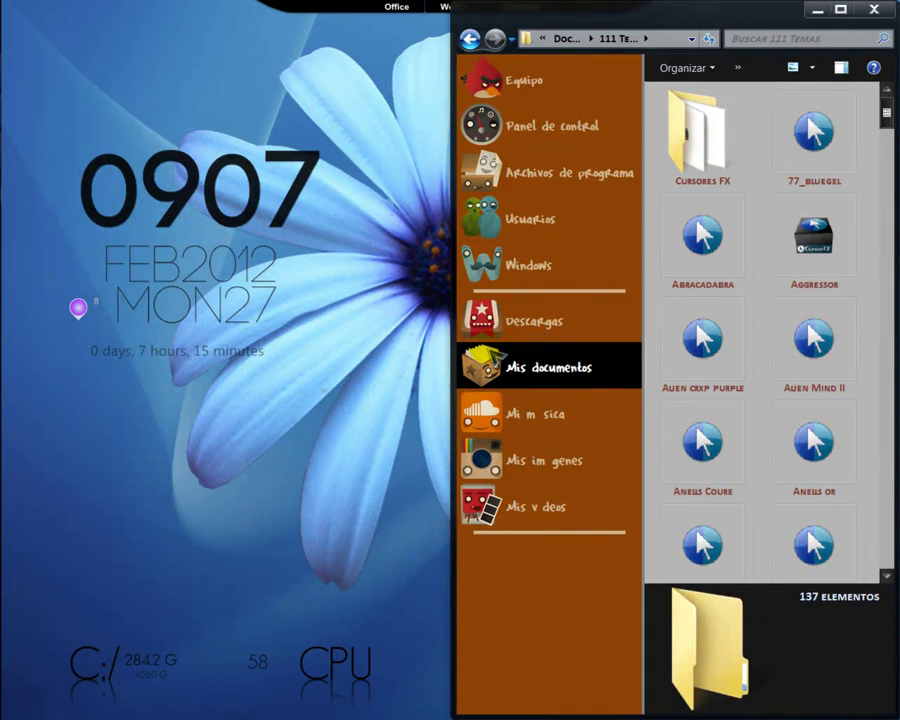
mouse_move(10, 240)
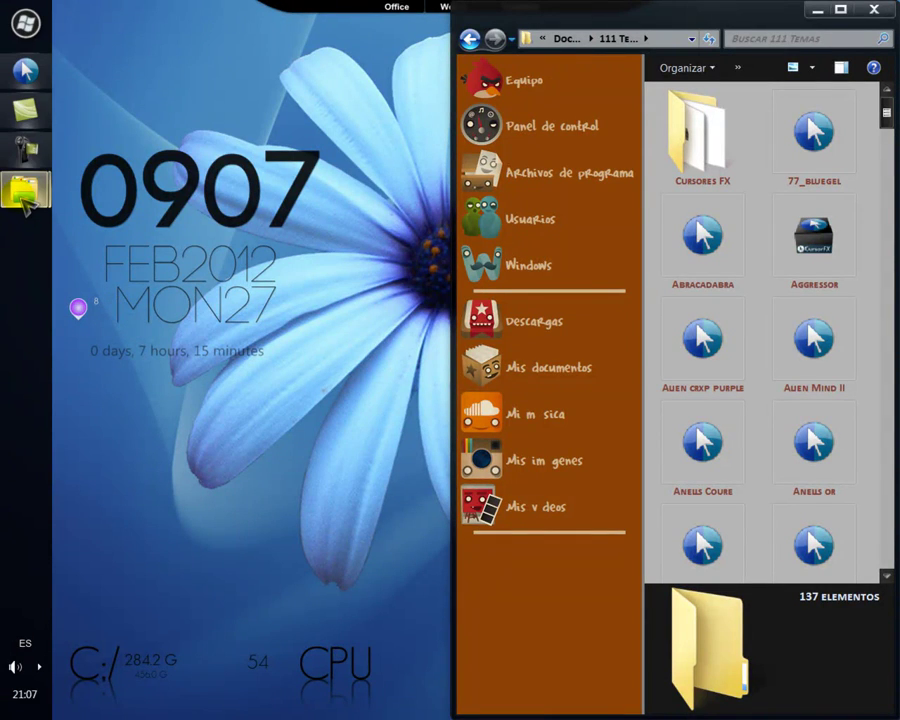
mouse_move(26, 199)
left_click(130, 118)
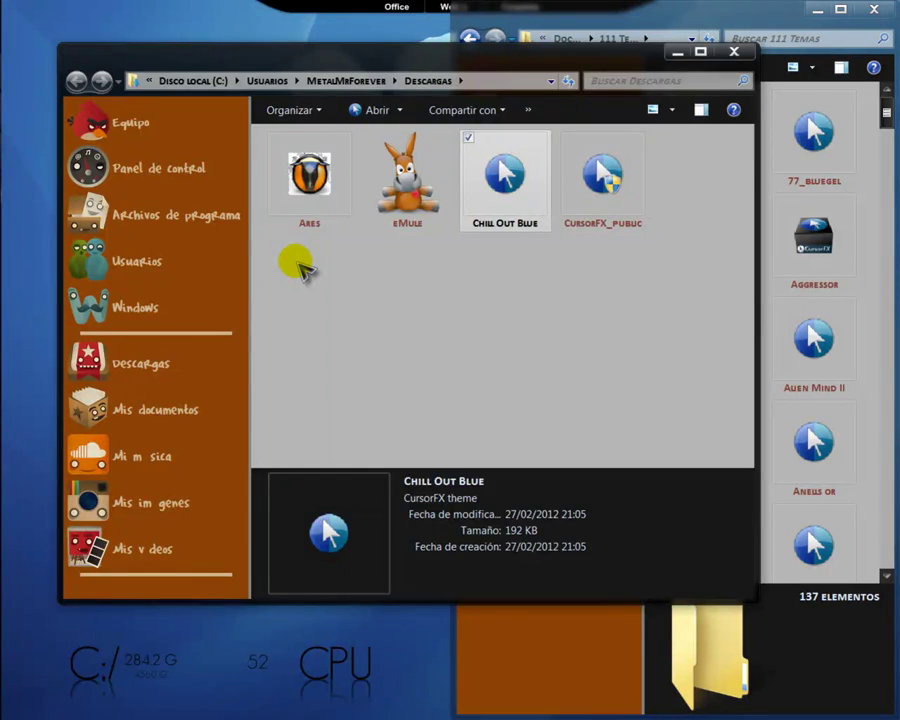
key("super+Left")
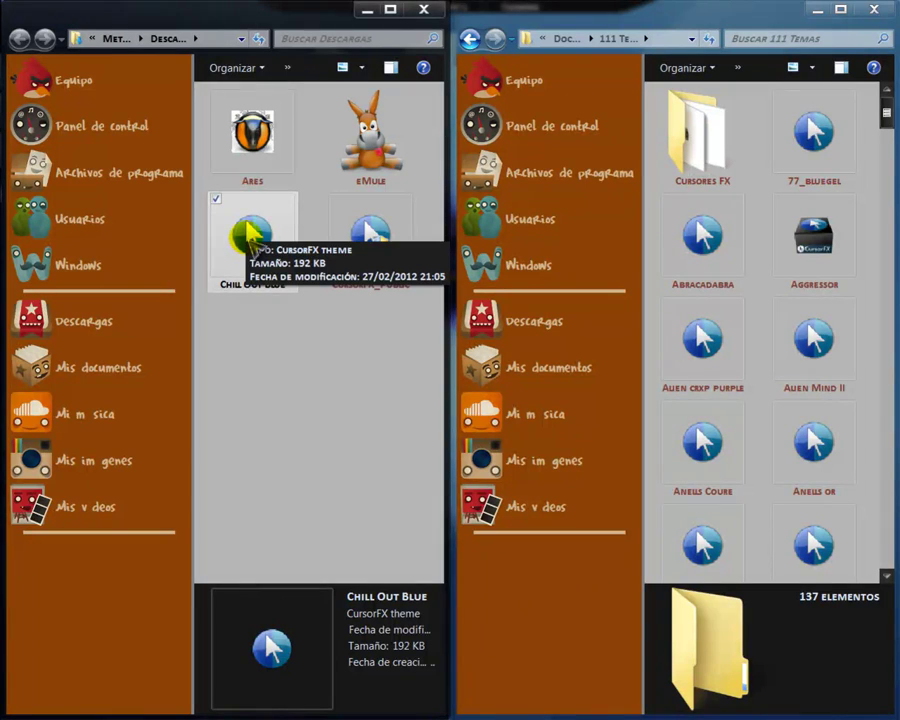
Move the Chill Out Blue theme from Descargas into the 111 Temas folder and close the Descargas window.
left_click_drag(250, 232, 760, 520)
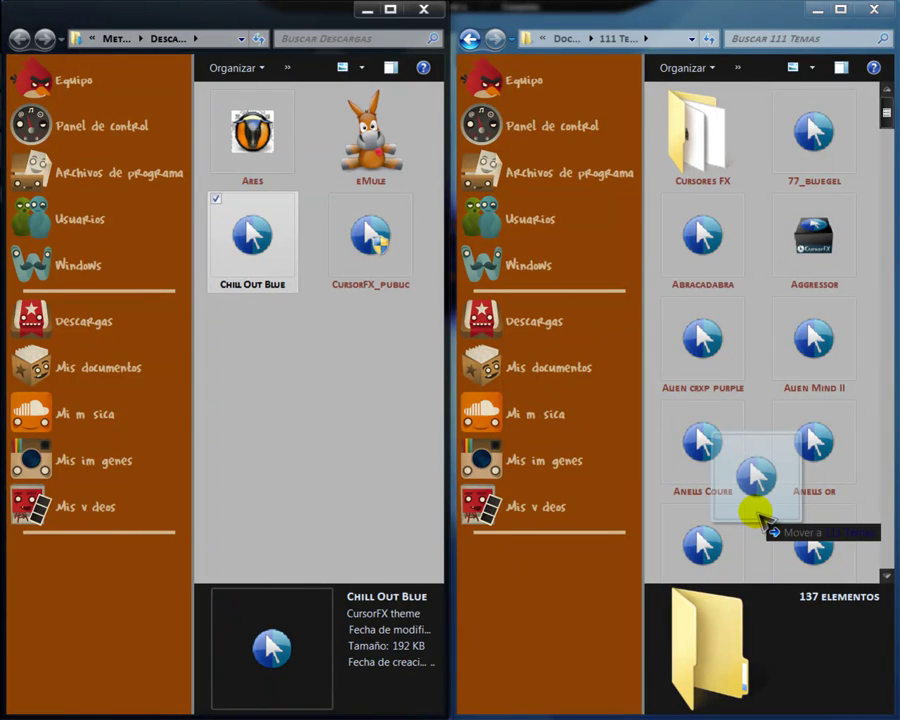
left_click_drag(760, 520, 756, 516)
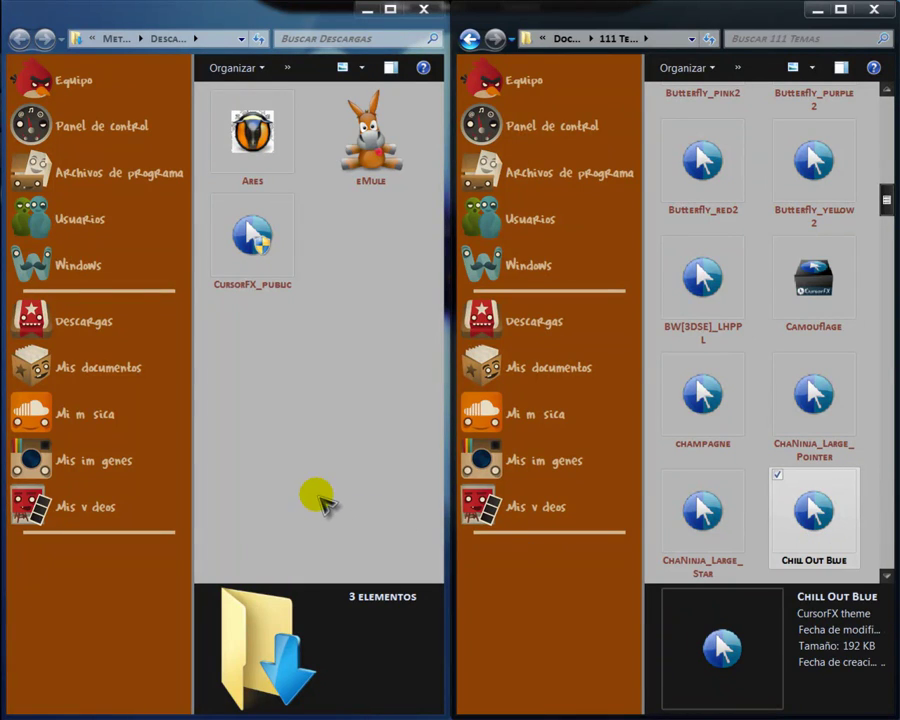
left_click(424, 12)
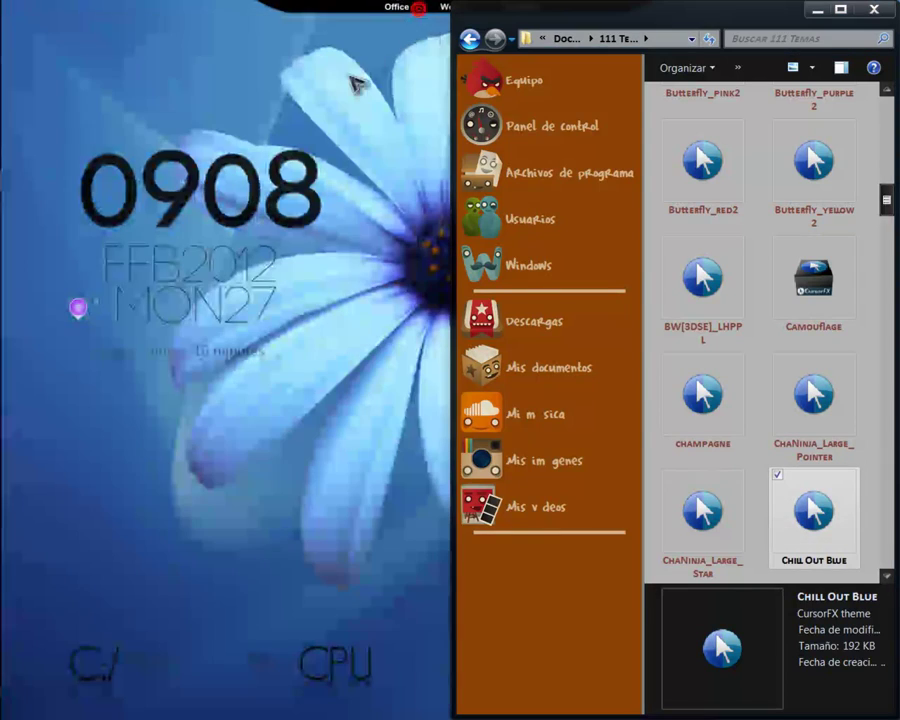
Maximize the 111 Temas window, locate the Chill Out Blue theme and apply it as the cursor theme.
left_click(840, 12)
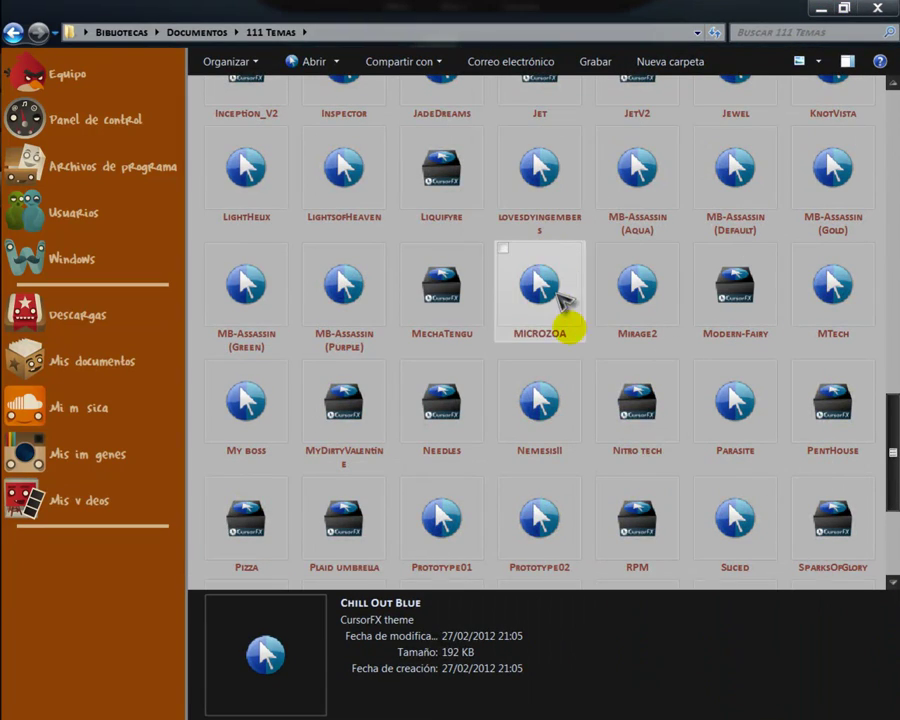
scroll(556, 378, "up", 15)
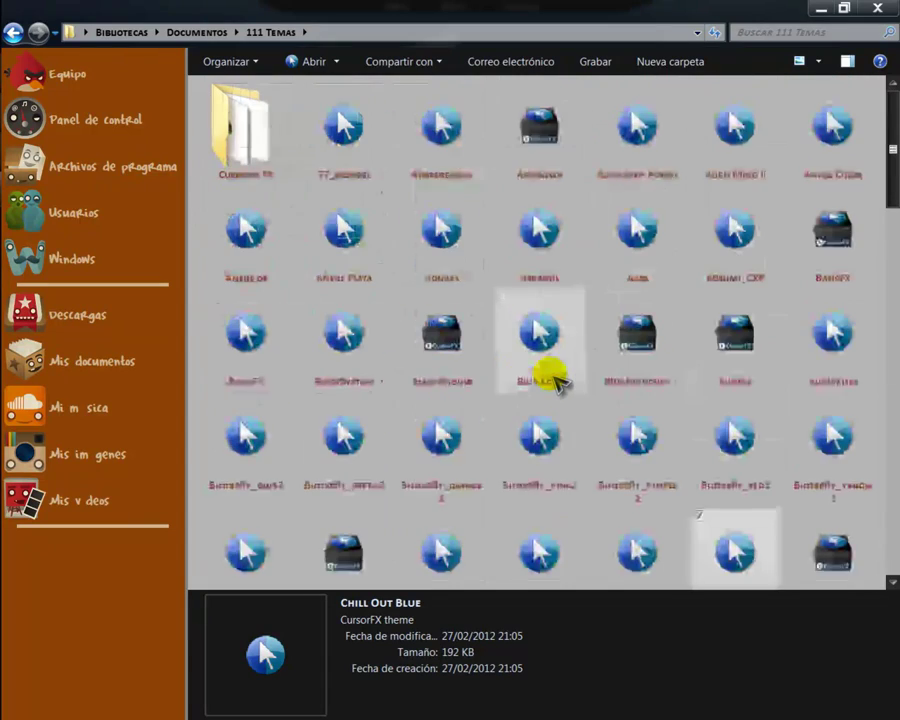
scroll(567, 378, "down", 3)
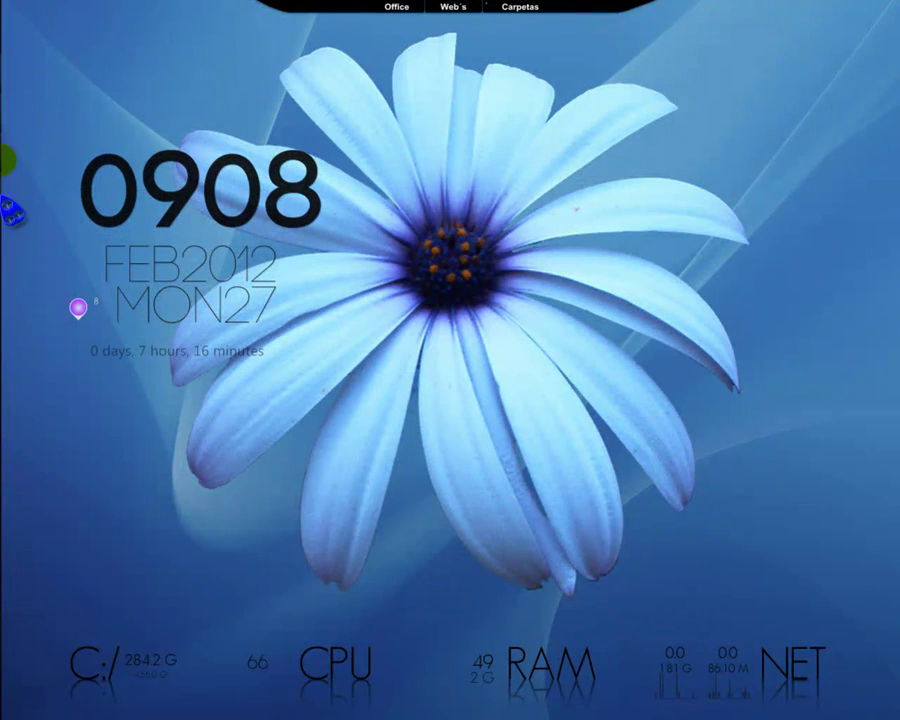
Check the current theme in the CursorFX control panel and bring the 111 Temas folder back up.
mouse_move(10, 212)
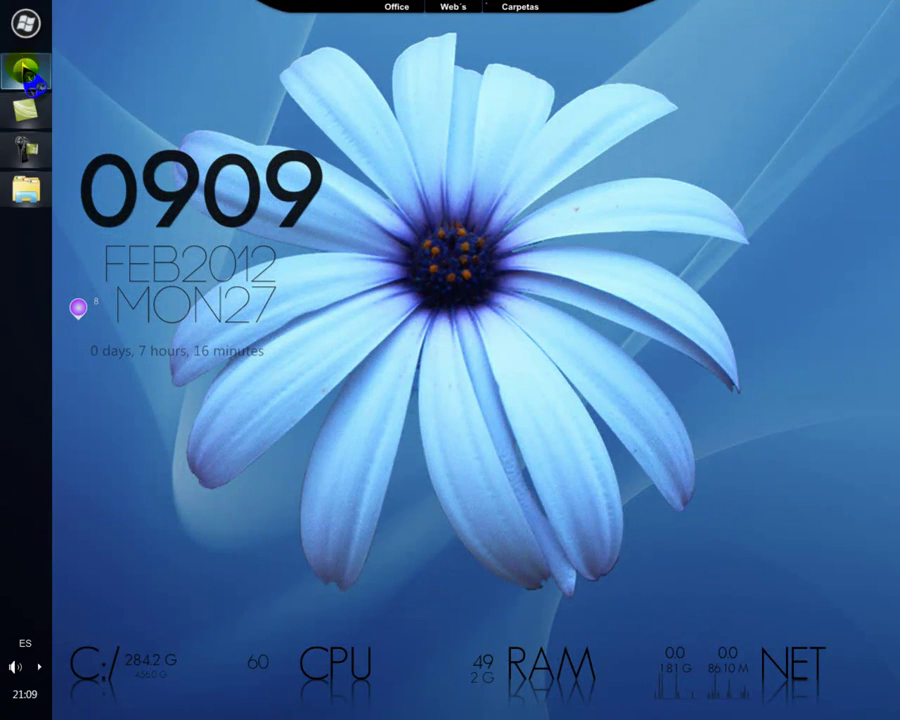
left_click(25, 72)
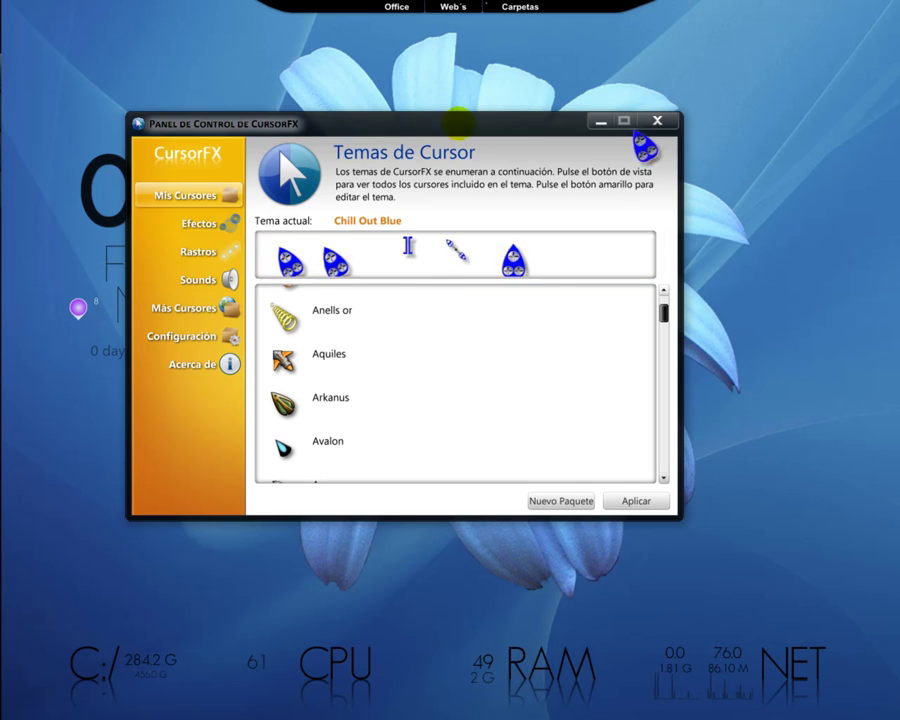
mouse_move(22, 72)
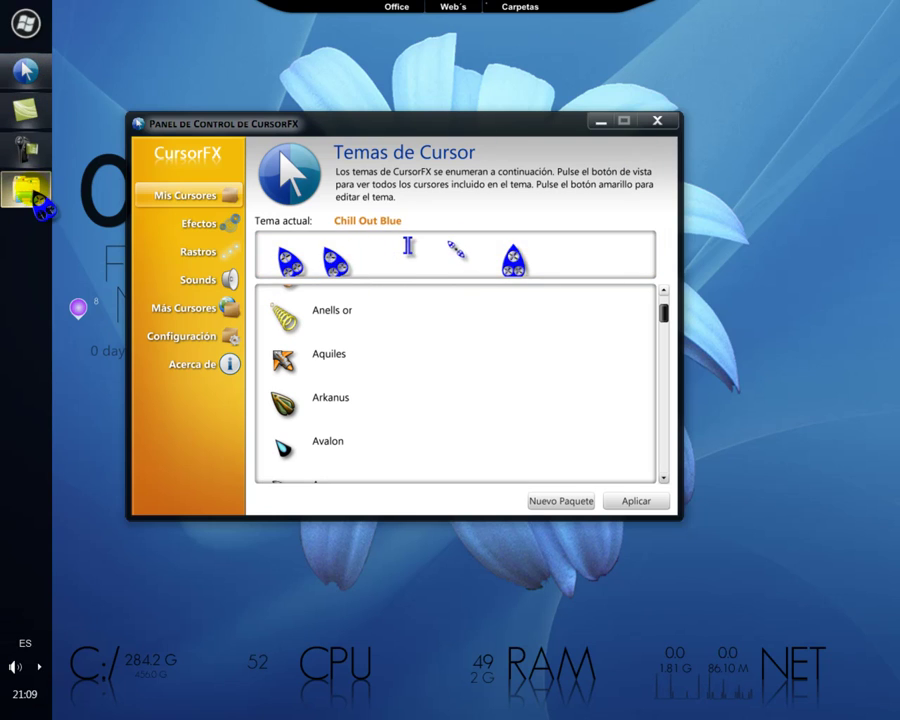
left_click(26, 190)
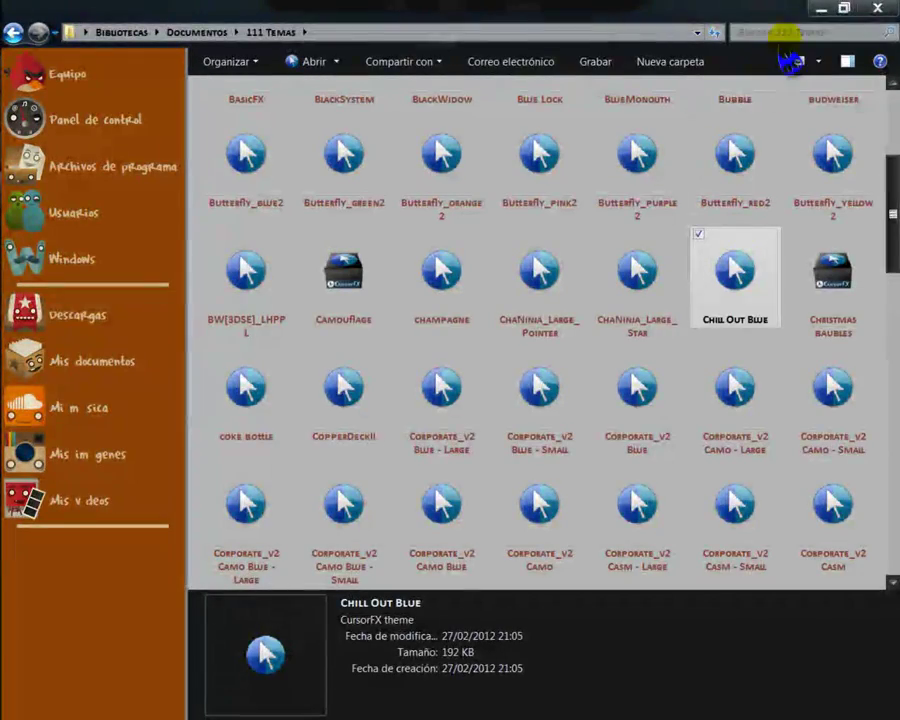
Locate the Ghost theme in the CursorFX control panel's list, apply it as the cursor theme and minimize the control panel.
left_click(820, 10)
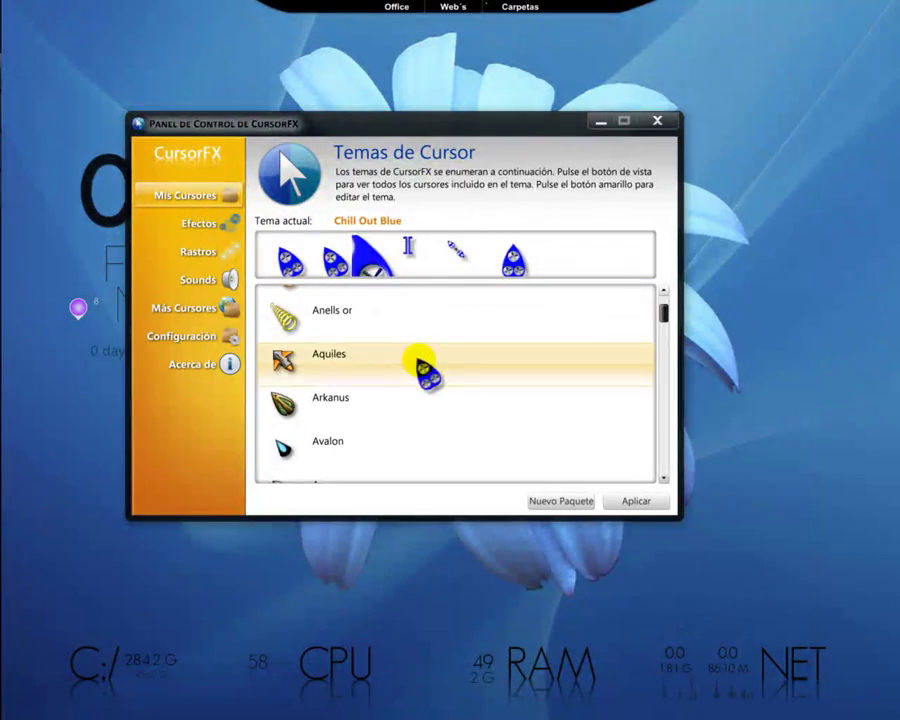
scroll(450, 342, "down", 4)
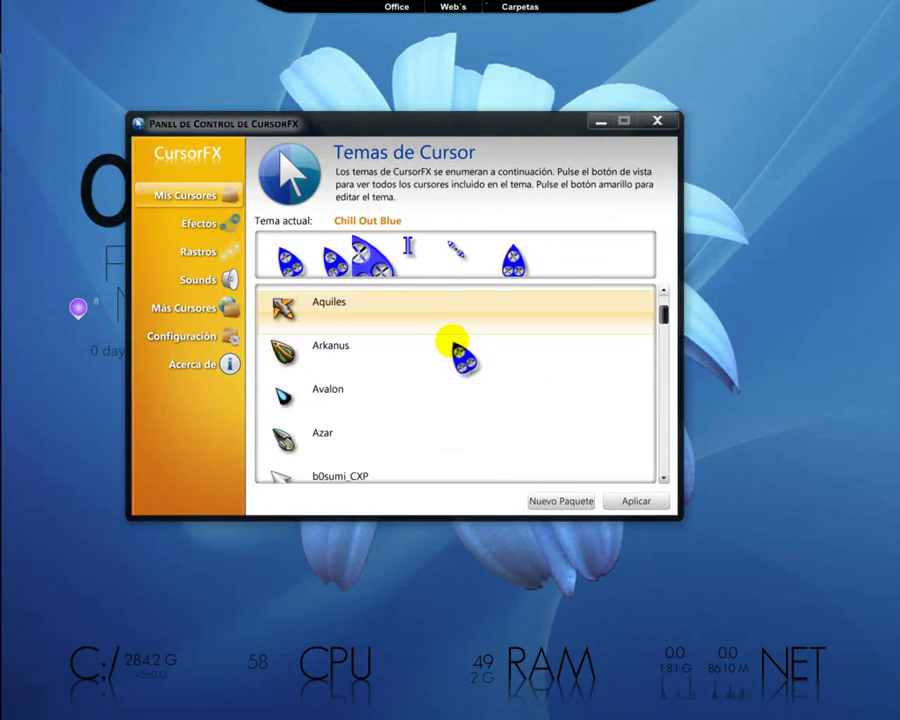
scroll(455, 348, "down", 7)
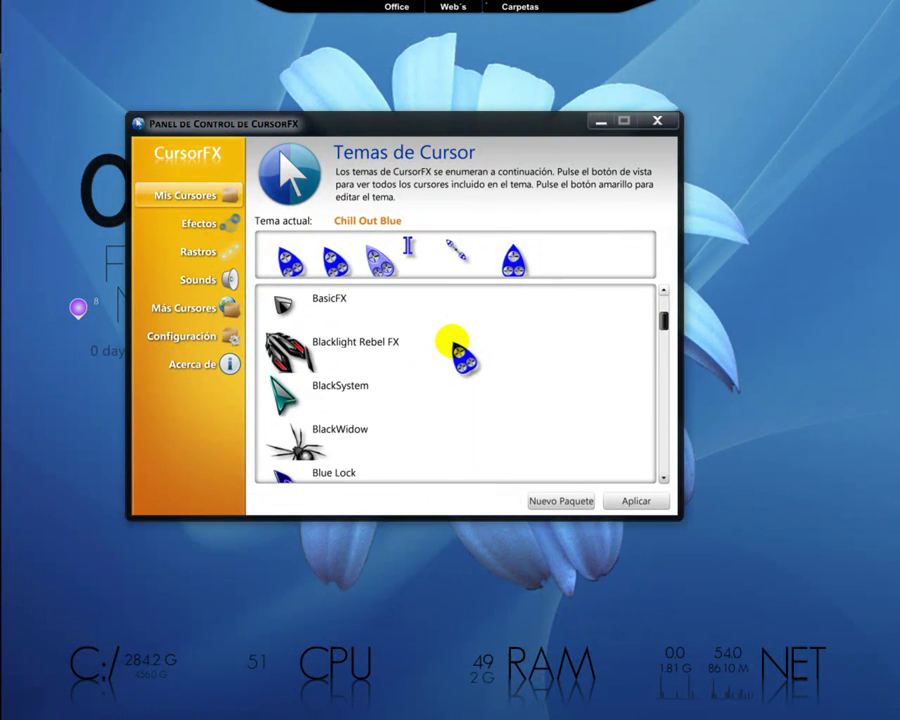
scroll(450, 340, "down", 2)
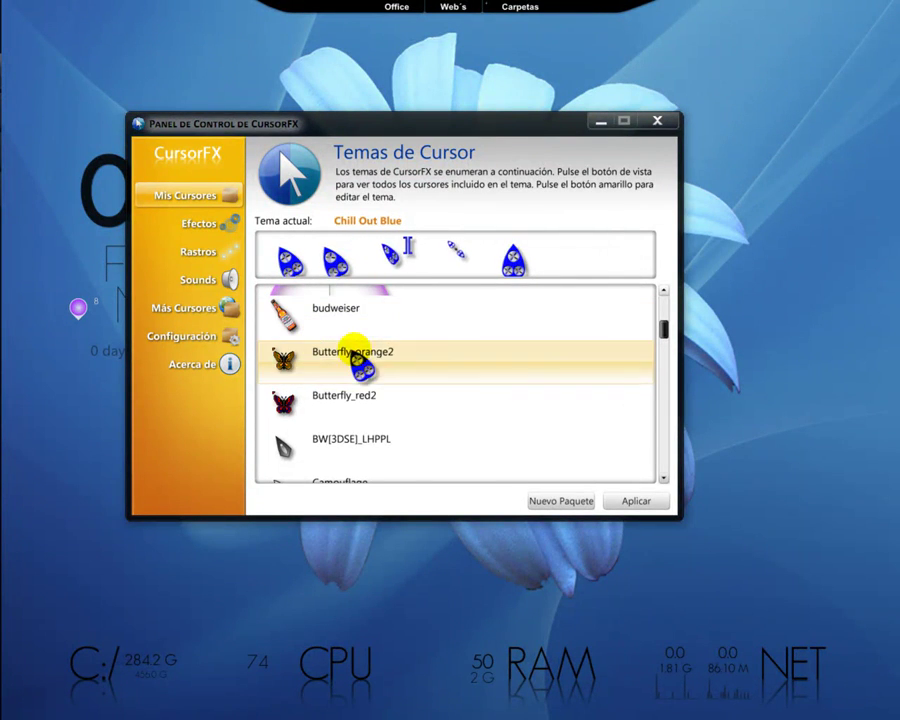
scroll(380, 415, "down", 2)
scroll(378, 412, "down", 4)
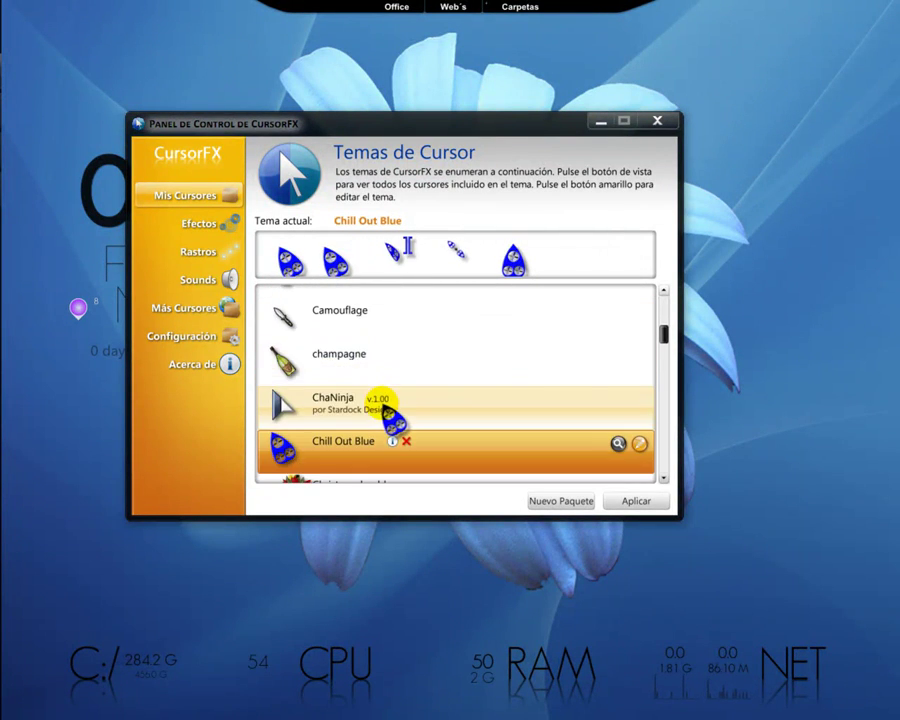
scroll(380, 370, "down", 7)
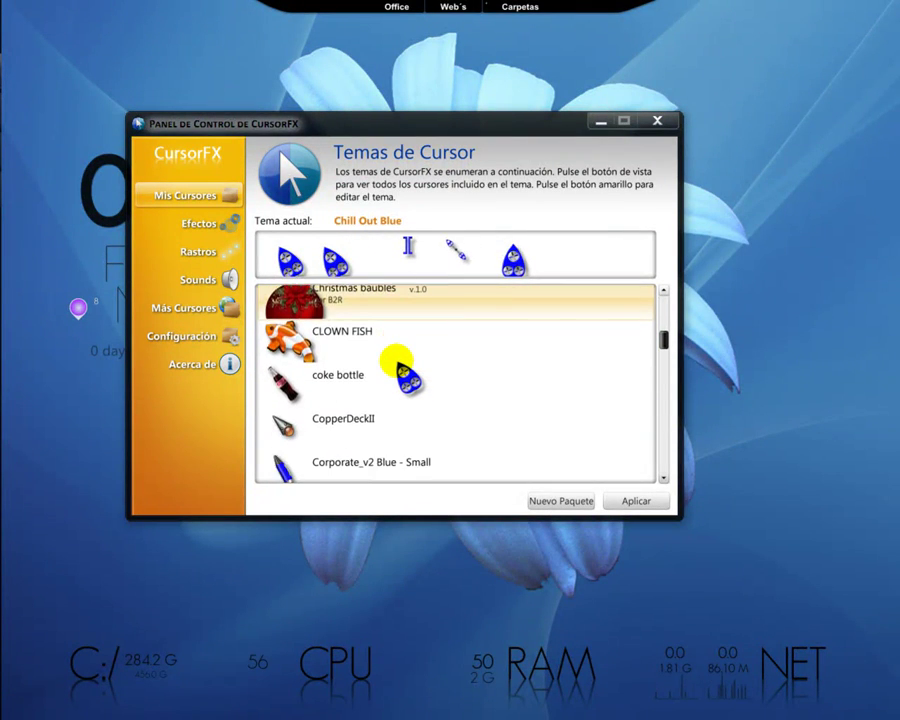
scroll(408, 378, "down", 2)
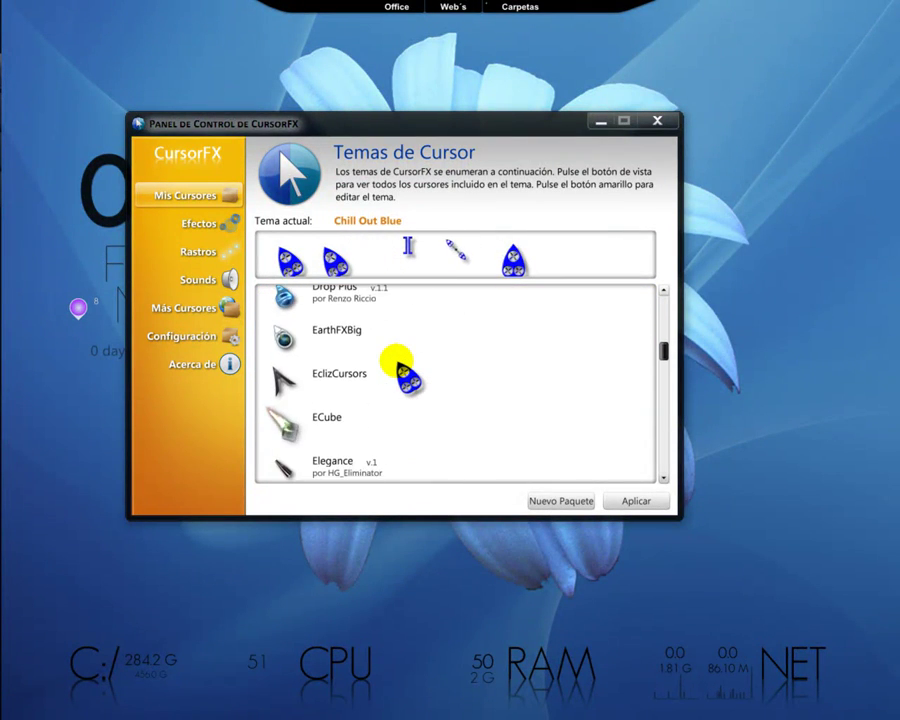
scroll(408, 378, "down", 2)
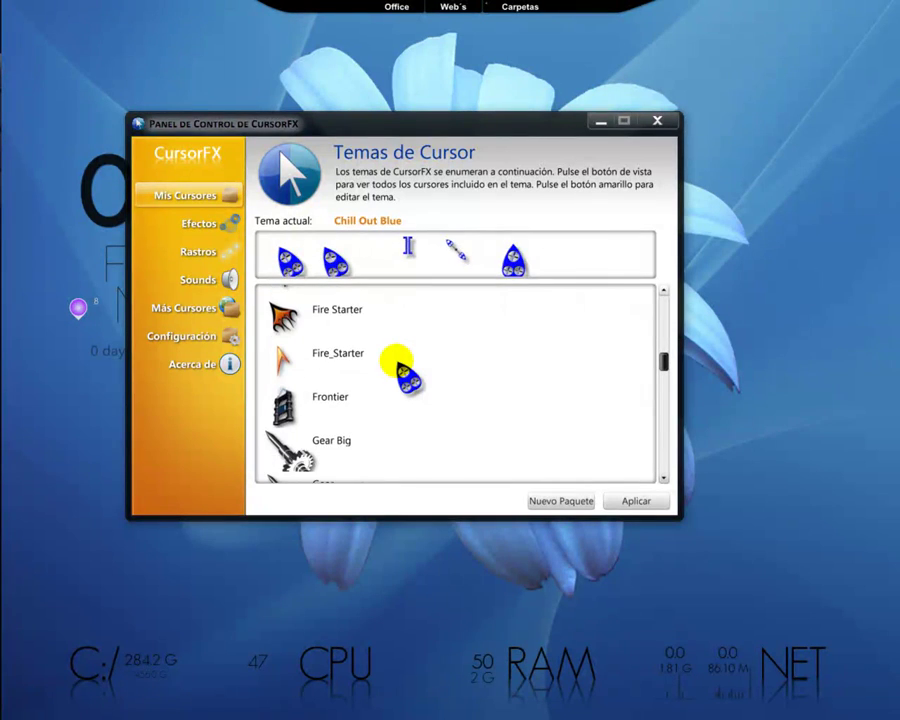
scroll(399, 366, "down", 1)
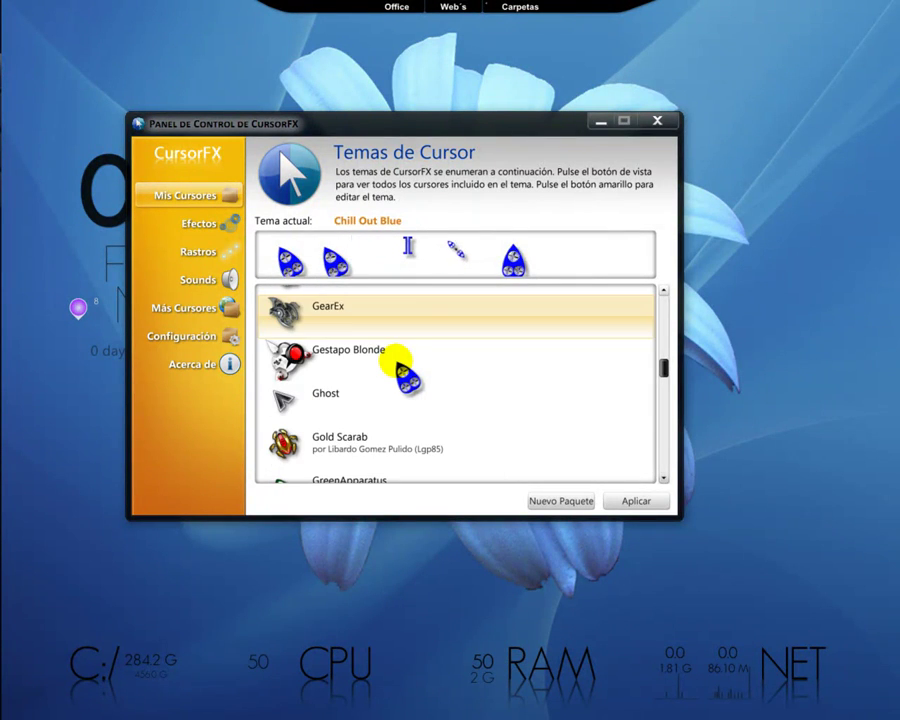
left_click(285, 390)
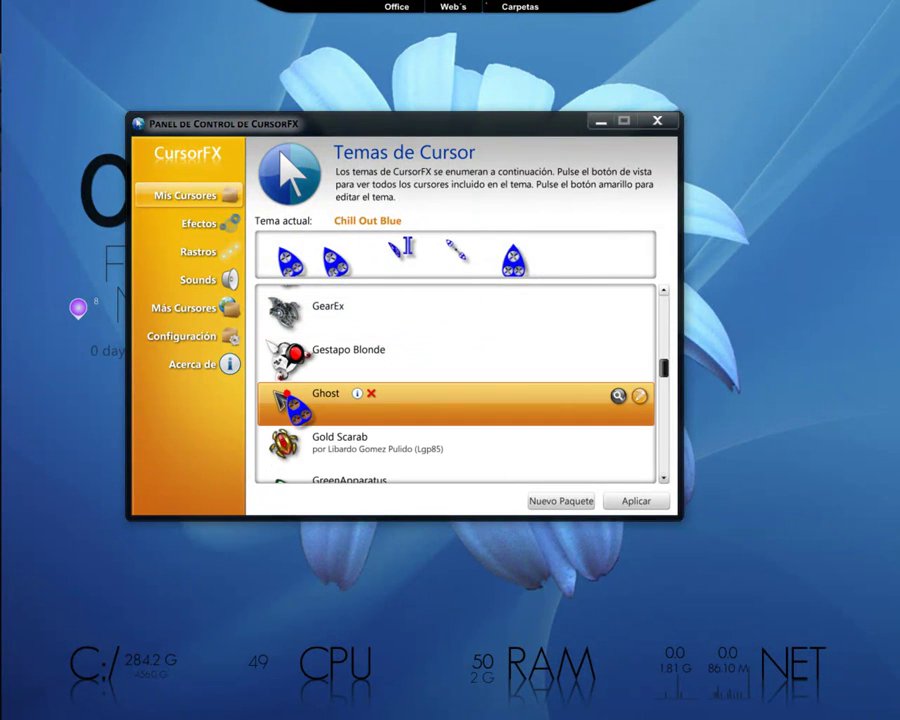
left_click(637, 501)
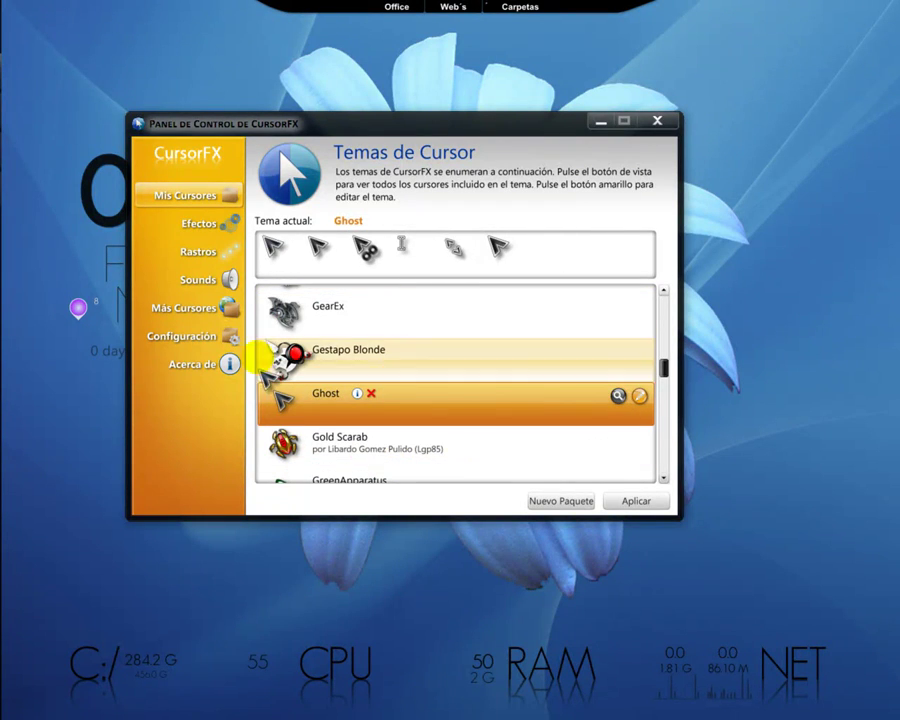
left_click(601, 121)
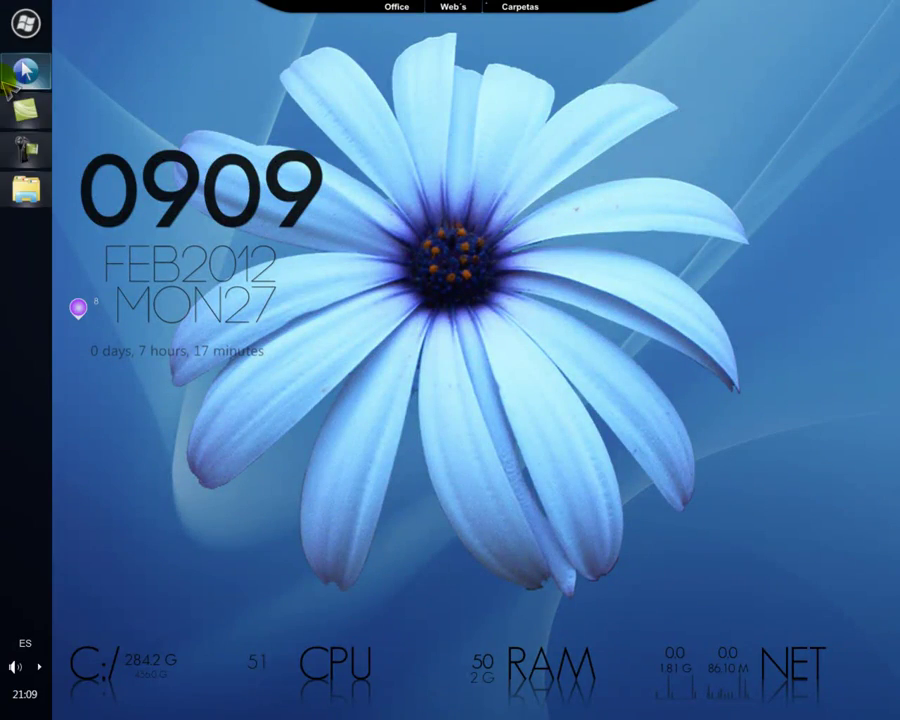
Bring up the 111 Temas folder to review the stored cursor themes and minimize it again.
left_click(28, 196)
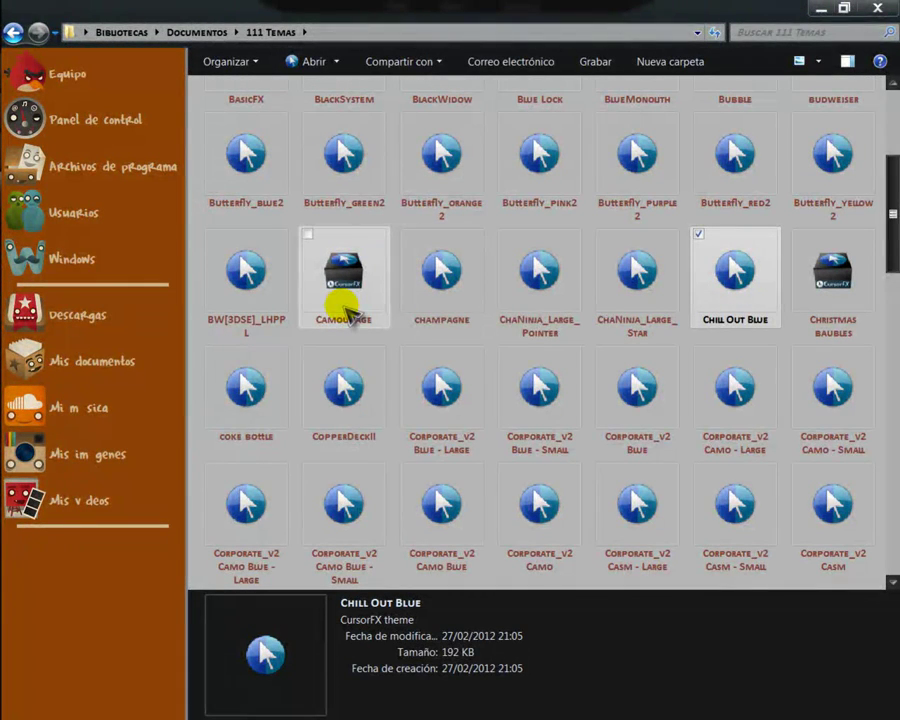
mouse_move(344, 311)
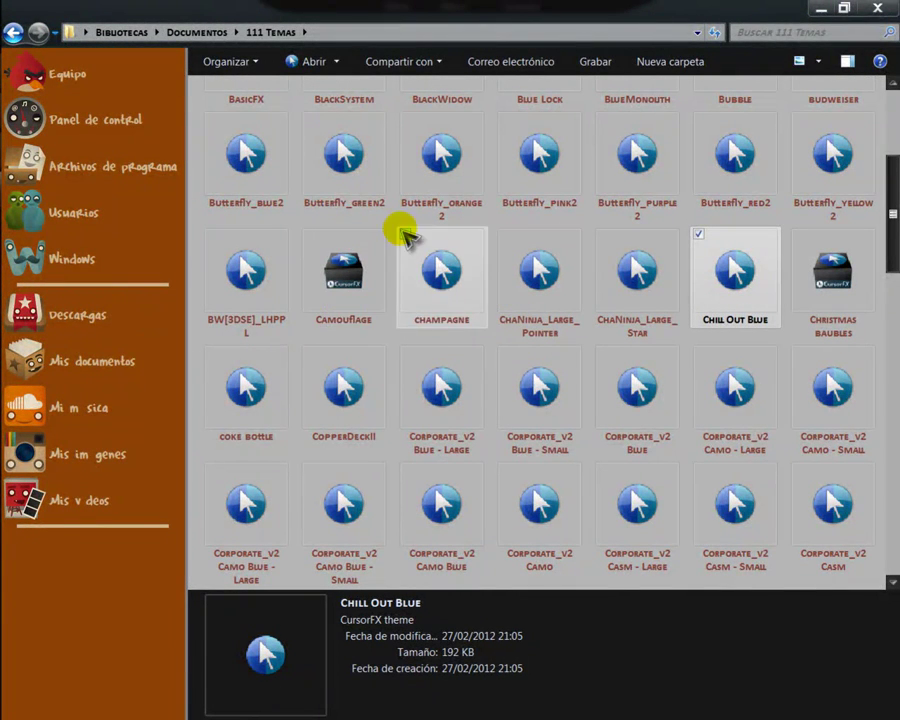
mouse_move(272, 182)
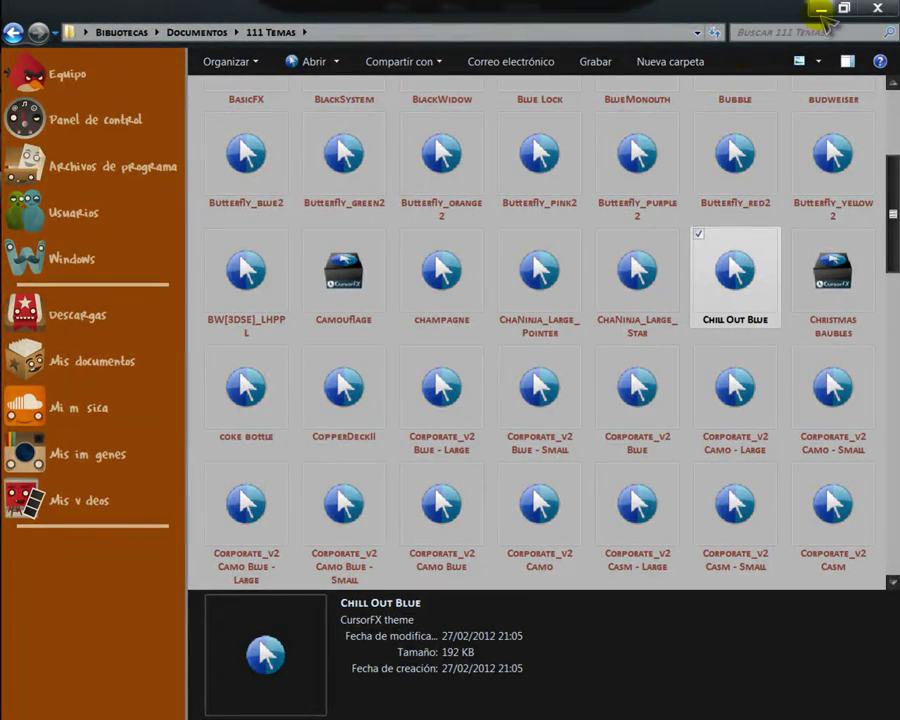
left_click(820, 8)
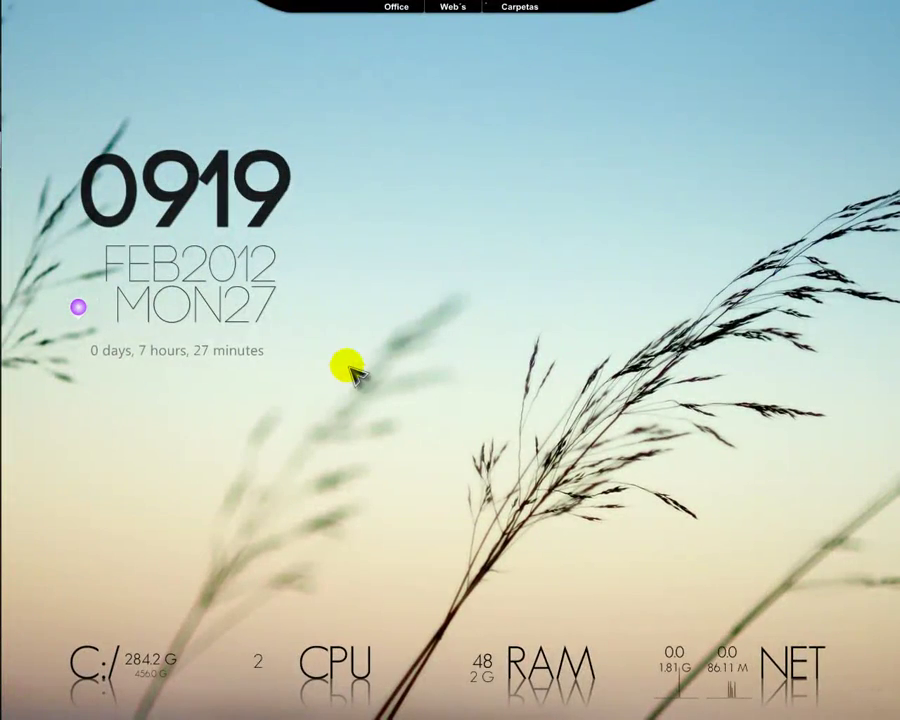